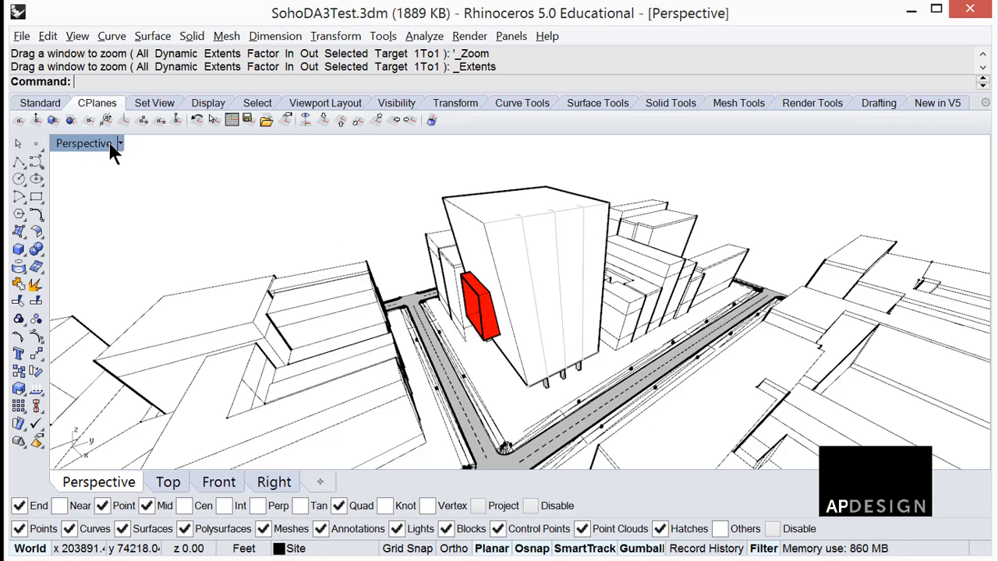
Switch the Perspective viewport to Shaded and restore that display mode's default settings.
{"action": "left_click", "coordinate": [121, 144]}
{"action": "left_click", "coordinate": [109, 204]}
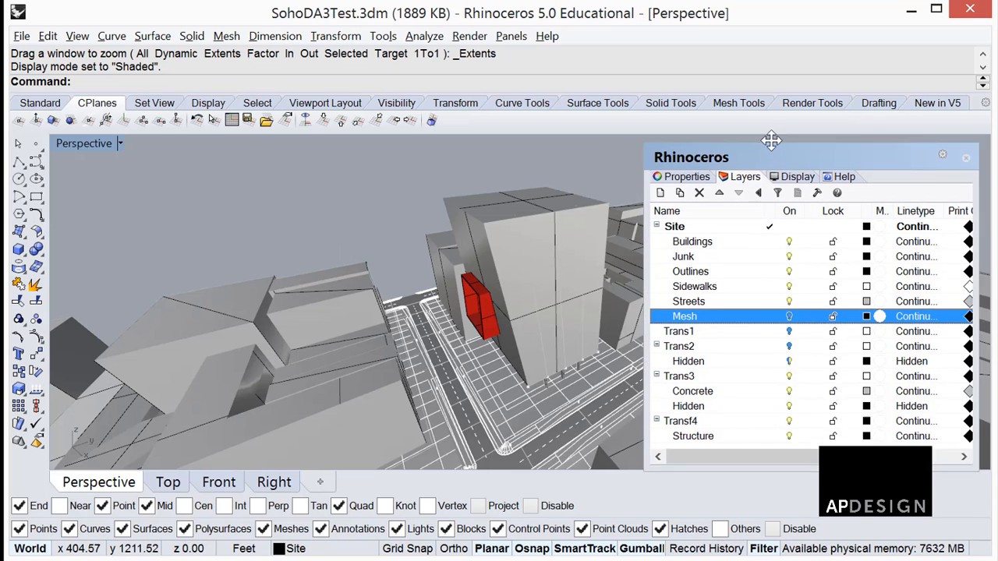
{"action": "left_click", "coordinate": [651, 168]}
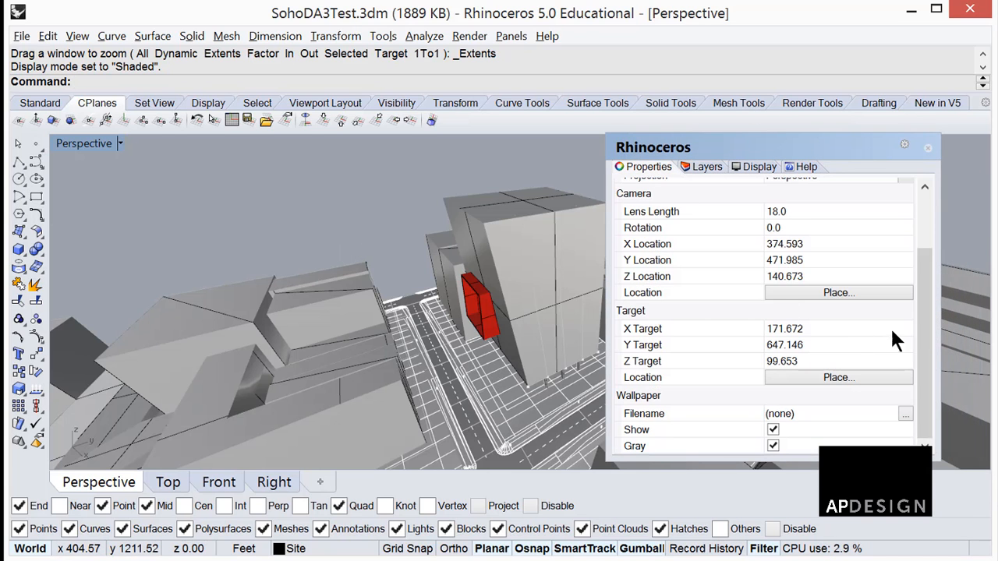
{"action": "left_click", "coordinate": [763, 168]}
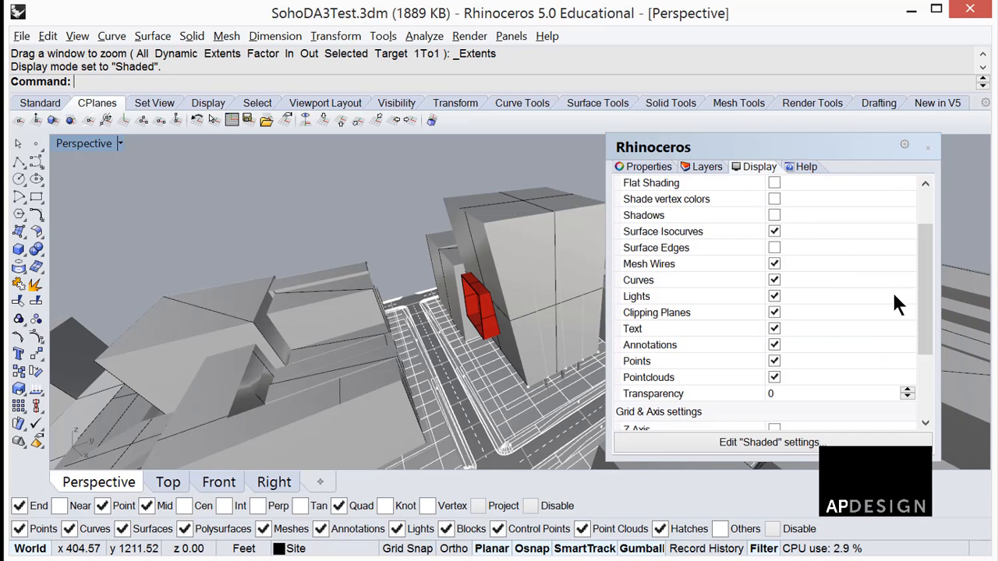
{"action": "left_click", "coordinate": [852, 443]}
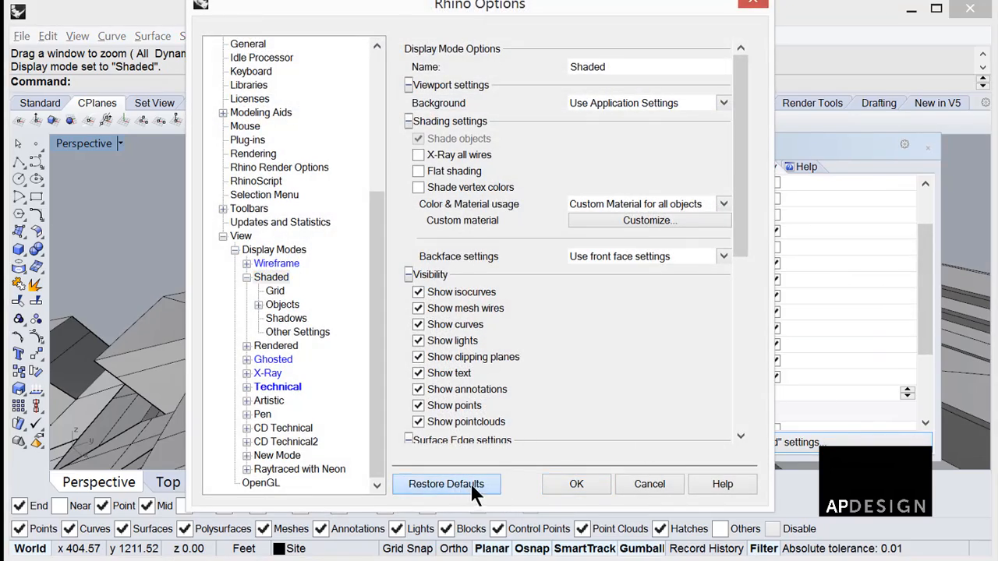
{"action": "left_click", "coordinate": [599, 485]}
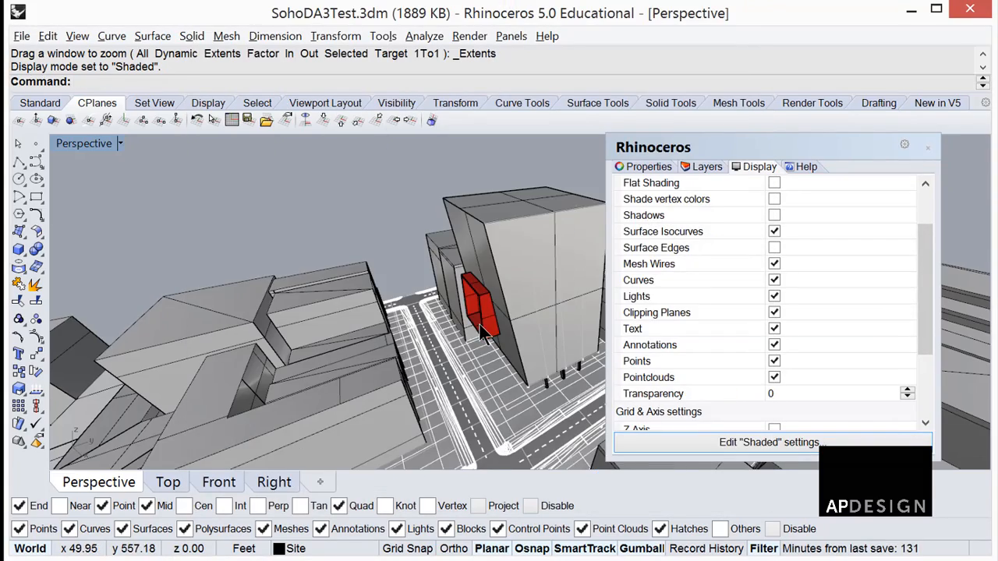
{"action": "right_click_drag", "start_coordinate": [480, 331], "coordinate": [422, 315]}
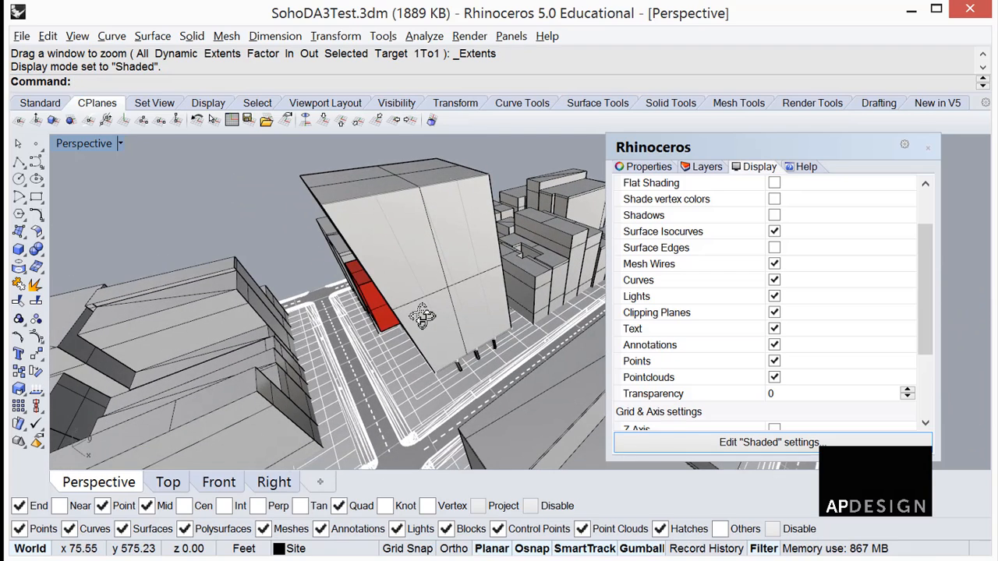
Switch the Perspective viewport to Rendered and restore the Rendered display mode's default settings.
{"action": "left_click", "coordinate": [121, 144]}
{"action": "left_click", "coordinate": [117, 227]}
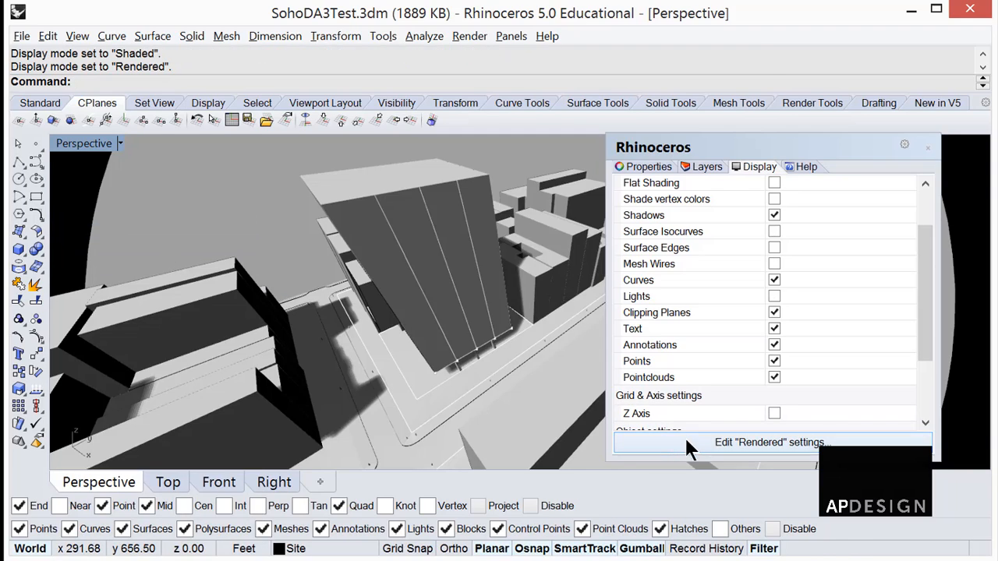
{"action": "left_click", "coordinate": [697, 442]}
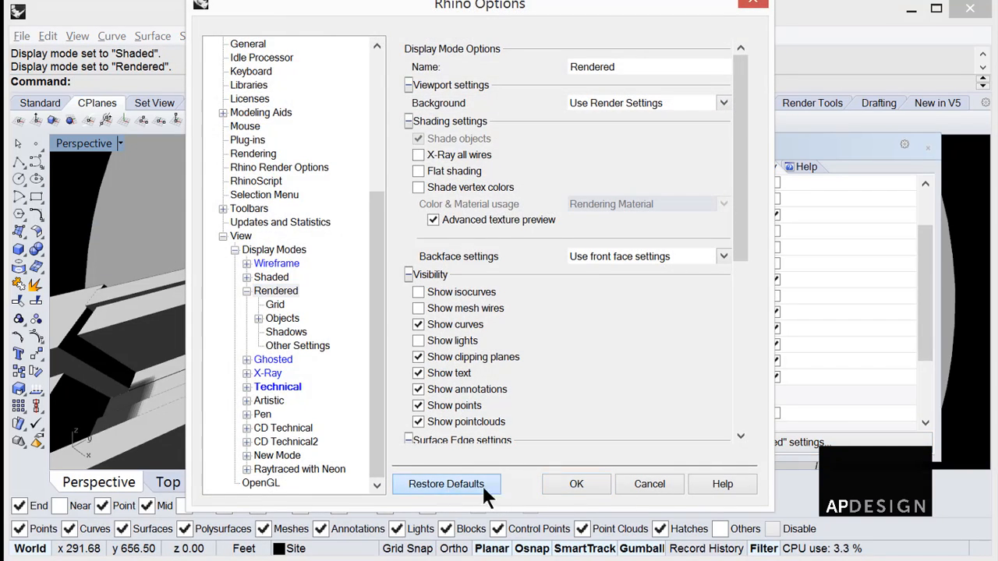
{"action": "left_click", "coordinate": [575, 483]}
{"action": "mouse_move", "coordinate": [511, 382]}
{"action": "right_mouse_down"}
{"action": "mouse_move", "coordinate": [471, 341]}
{"action": "mouse_move", "coordinate": [494, 321]}
{"action": "mouse_move", "coordinate": [428, 334]}
{"action": "mouse_move", "coordinate": [367, 323]}
{"action": "mouse_move", "coordinate": [406, 333]}
{"action": "mouse_move", "coordinate": [468, 312]}
{"action": "mouse_move", "coordinate": [460, 316]}
{"action": "right_mouse_up"}
Switch the Perspective viewport to Technical, restore that mode's default settings, and inspect the whole site model.
{"action": "left_click", "coordinate": [121, 144]}
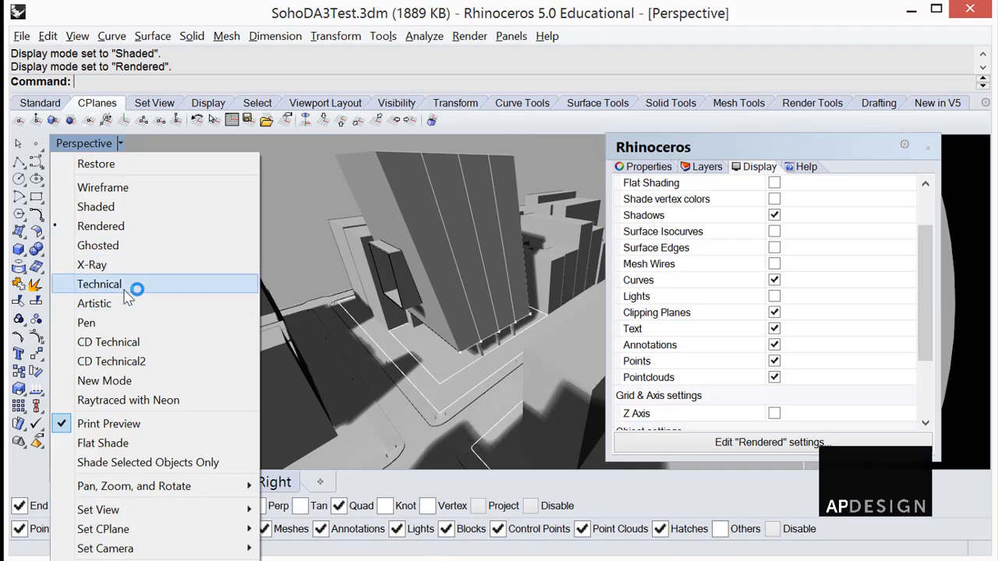
{"action": "left_click", "coordinate": [138, 283]}
{"action": "left_click", "coordinate": [715, 440]}
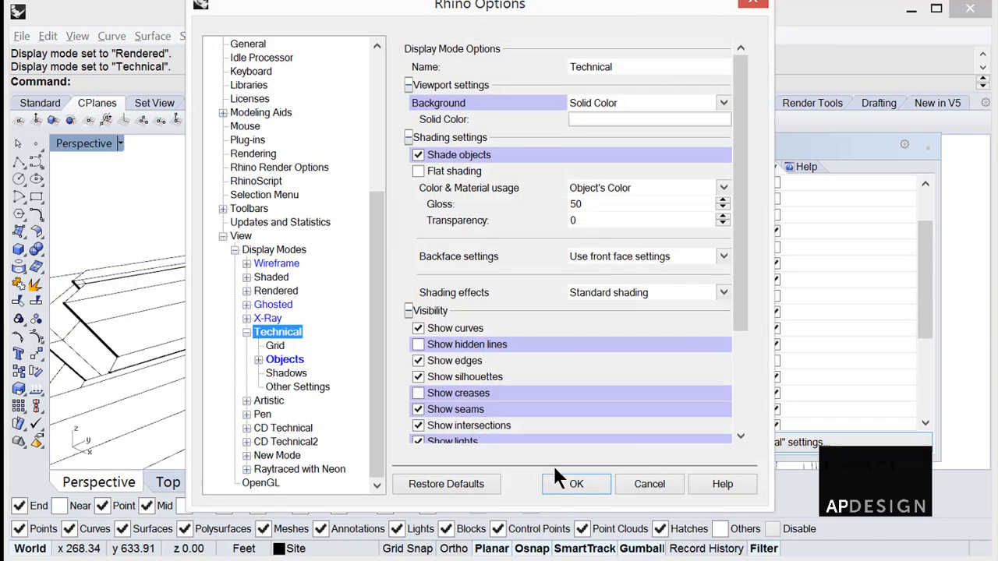
{"action": "left_click", "coordinate": [463, 483]}
{"action": "left_click", "coordinate": [565, 482]}
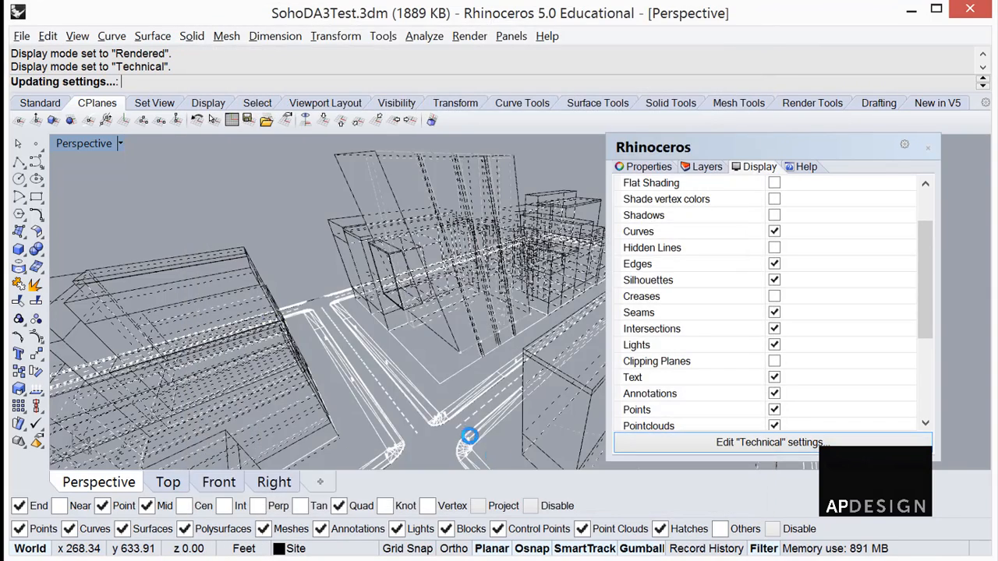
{"action": "right_click_drag", "start_coordinate": [438, 377], "coordinate": [477, 353]}
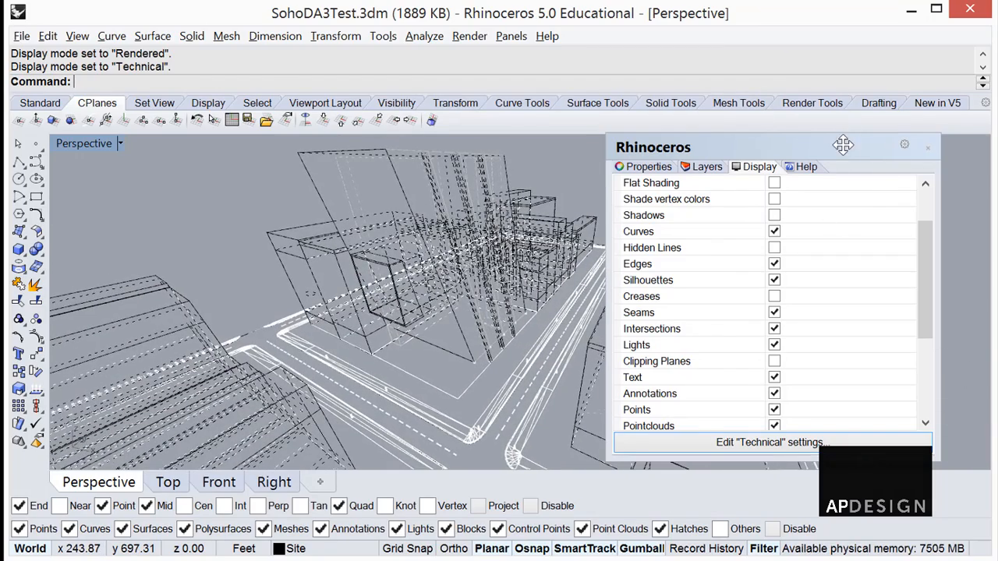
{"action": "left_click_drag", "start_coordinate": [840, 145], "coordinate": [997, 146]}
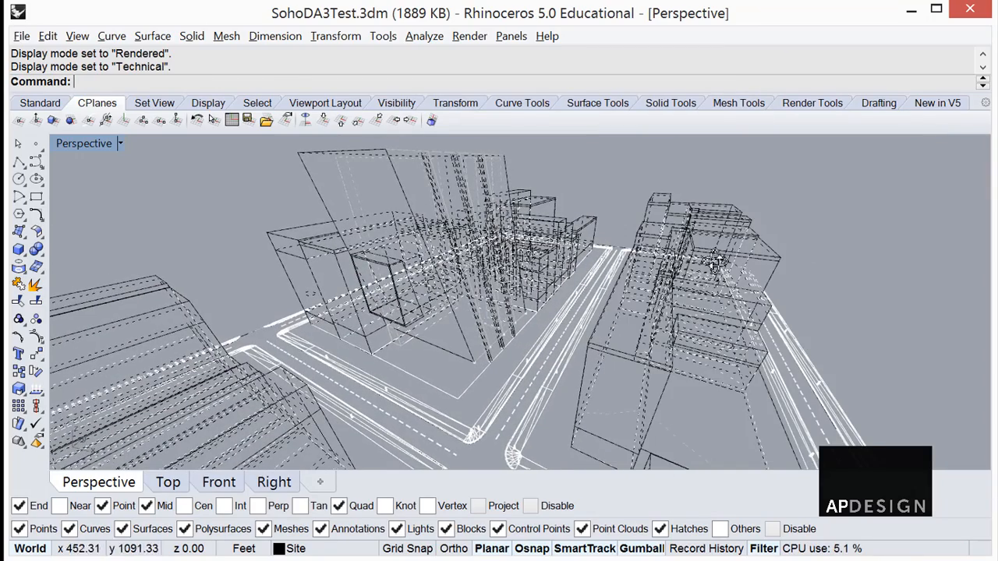
{"action": "right_click_drag", "start_coordinate": [715, 262], "coordinate": [697, 283]}
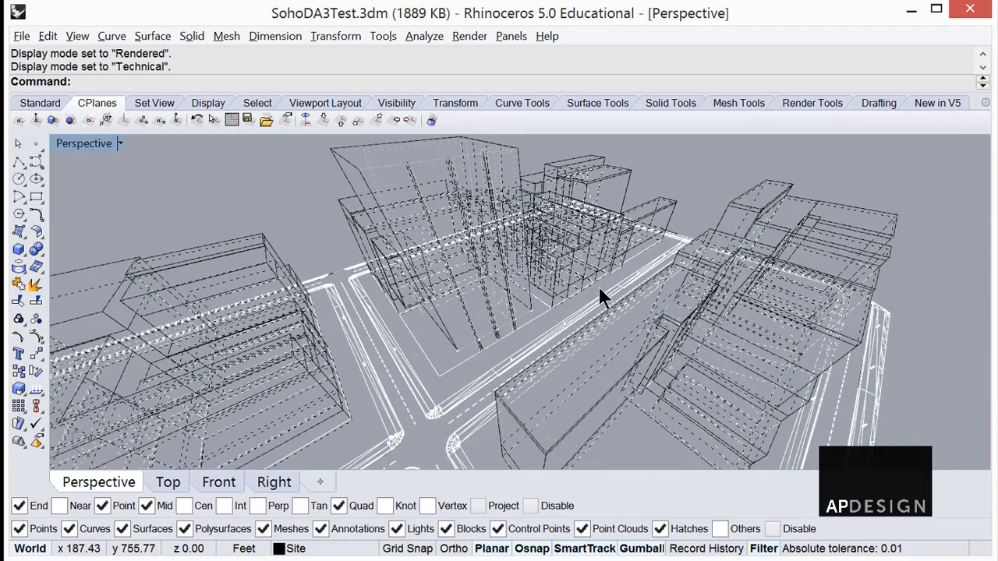
Open the Technical display mode's settings and examine its object categories alongside the Shaded mode's surface settings.
{"action": "left_click_drag", "start_coordinate": [997, 170], "coordinate": [613, 152]}
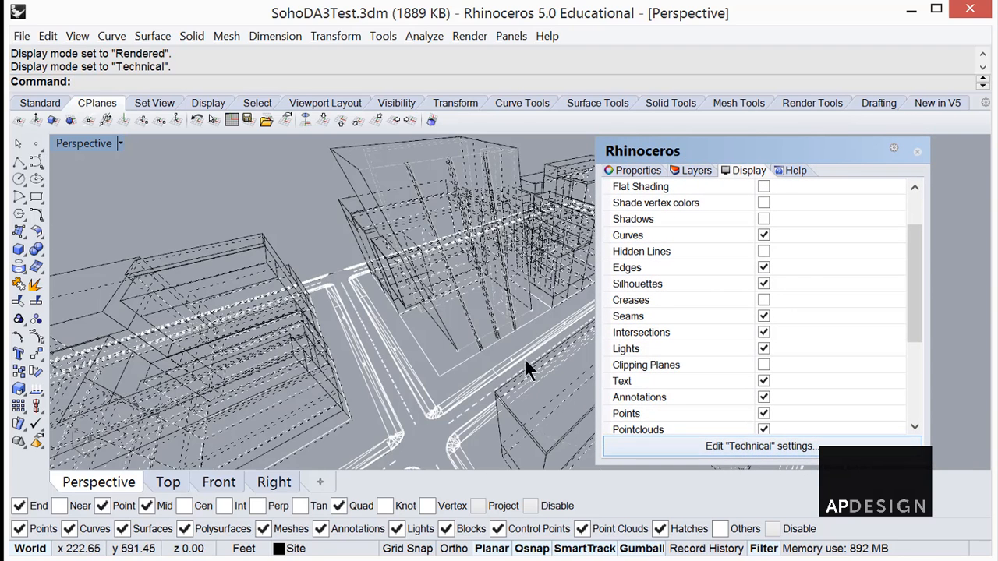
{"action": "left_click", "coordinate": [690, 172]}
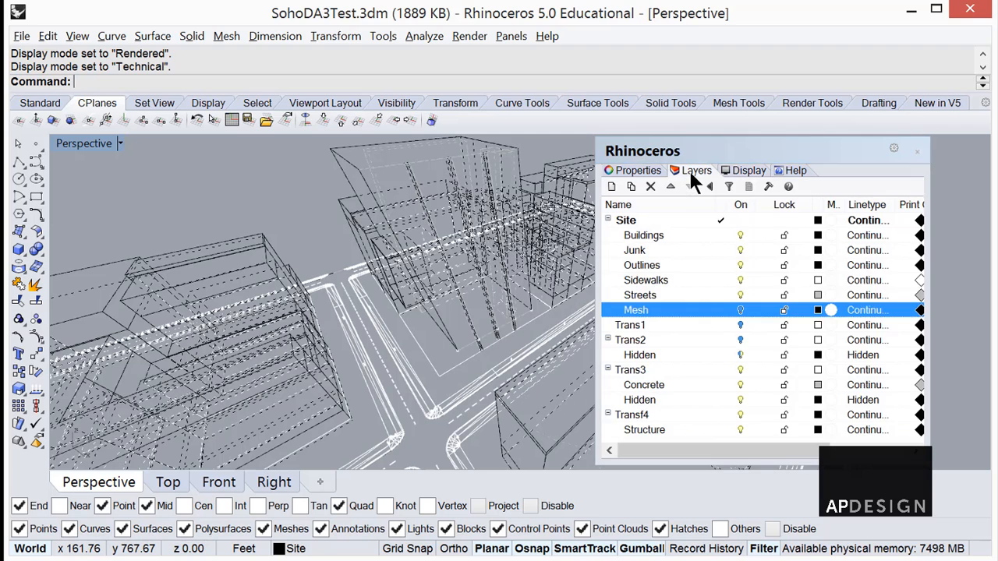
{"action": "left_click", "coordinate": [736, 170]}
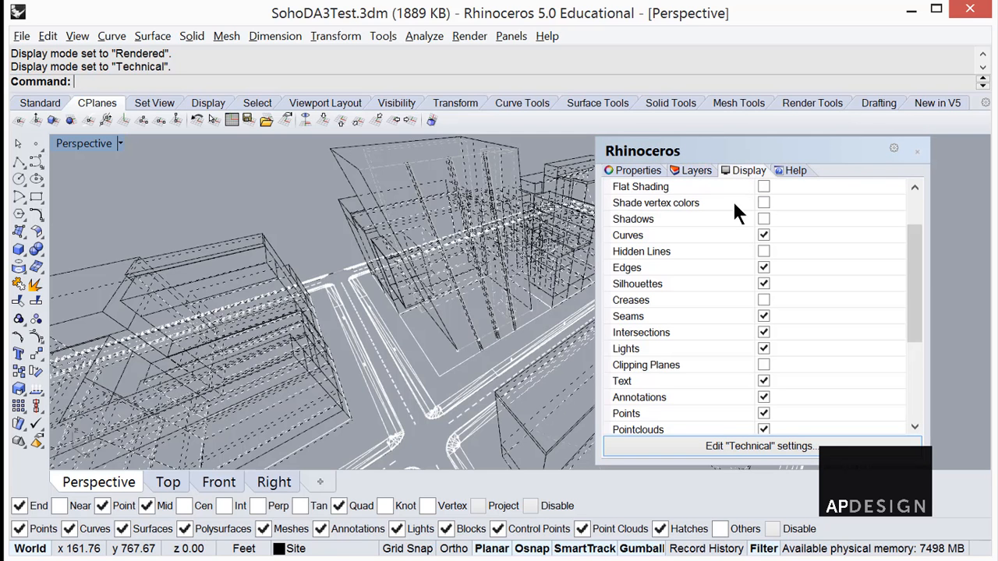
{"action": "left_click", "coordinate": [701, 443]}
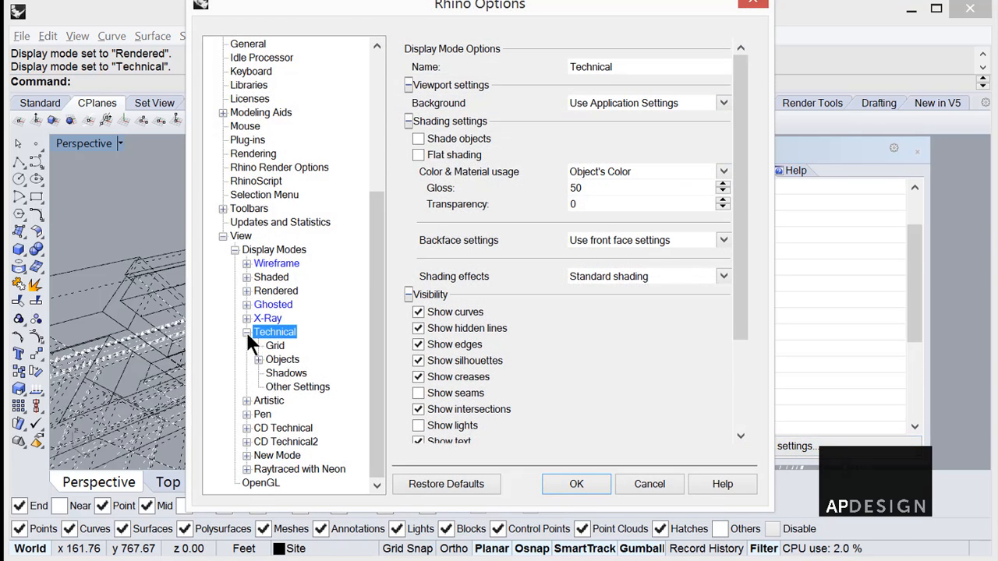
{"action": "left_click", "coordinate": [258, 360]}
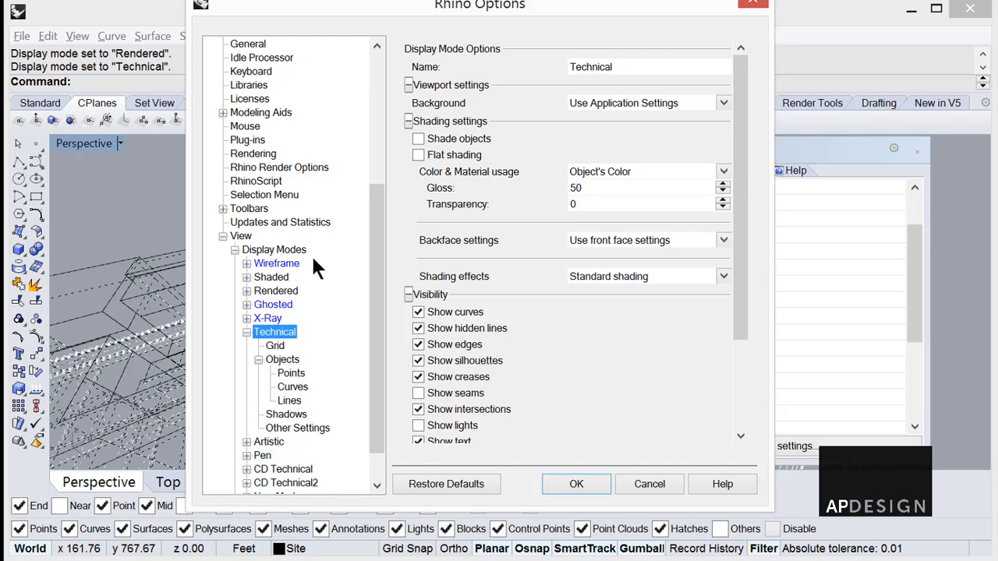
{"action": "left_click", "coordinate": [247, 278]}
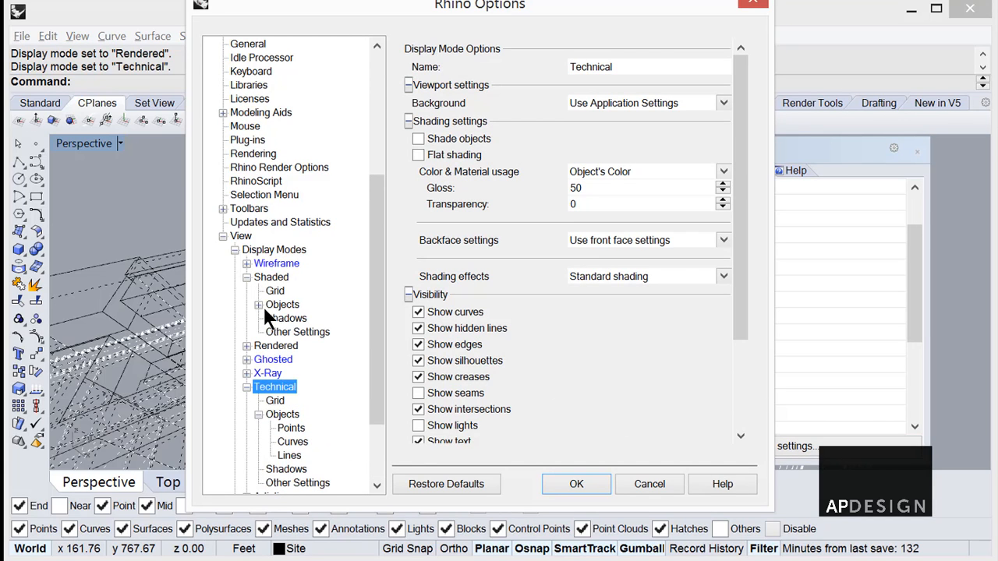
{"action": "left_click", "coordinate": [258, 305]}
{"action": "left_click", "coordinate": [296, 346]}
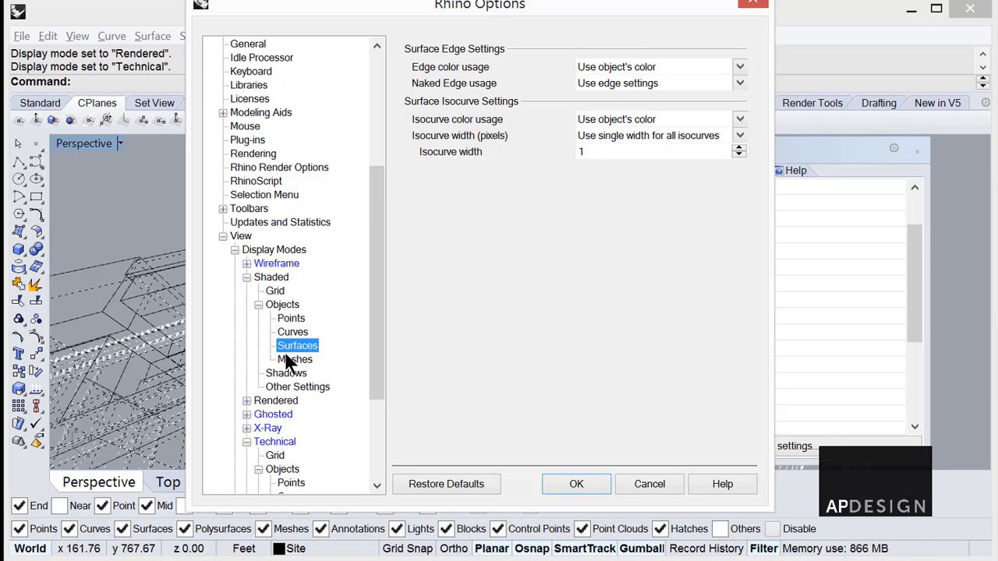
Compare the object settings of the Rendered mode with those of the Shaded and Technical display modes.
{"action": "left_click", "coordinate": [246, 401]}
{"action": "left_click", "coordinate": [274, 427]}
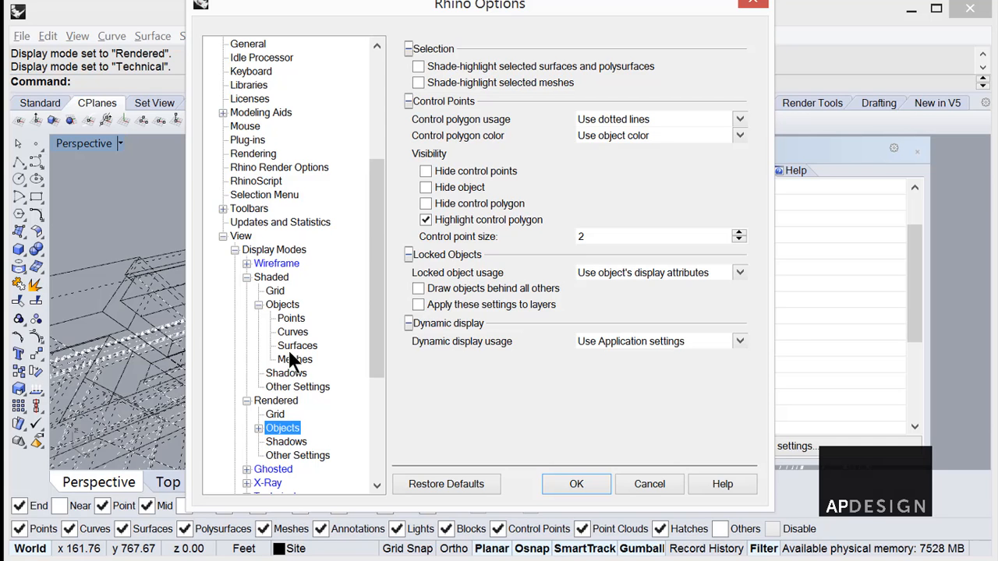
{"action": "left_click", "coordinate": [258, 428]}
{"action": "mouse_move", "coordinate": [375, 340]}
{"action": "left_mouse_down"}
{"action": "mouse_move", "coordinate": [367, 405]}
{"action": "mouse_move", "coordinate": [307, 408]}
{"action": "mouse_move", "coordinate": [376, 411]}
{"action": "mouse_move", "coordinate": [376, 452]}
{"action": "left_mouse_up"}
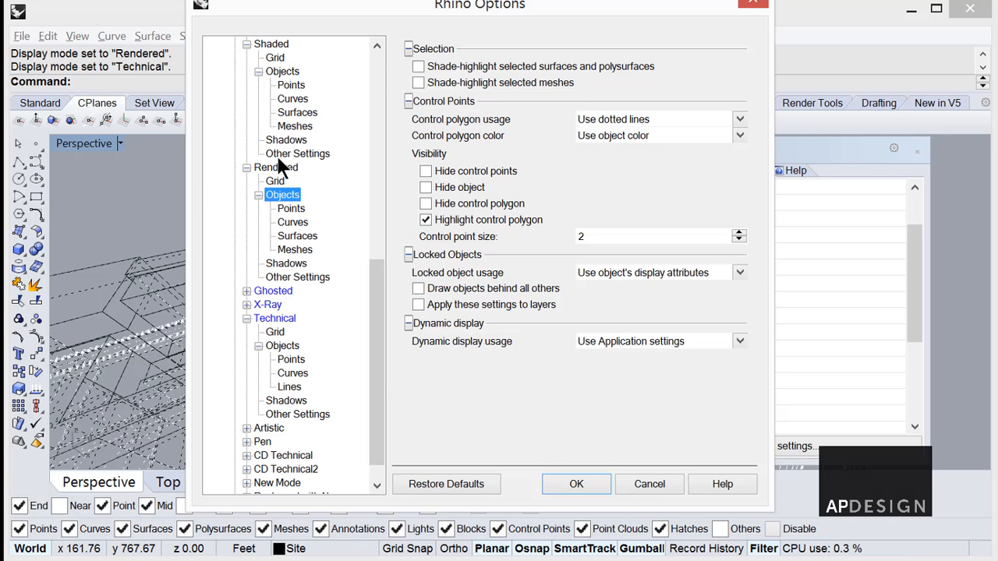
{"action": "left_click", "coordinate": [274, 45]}
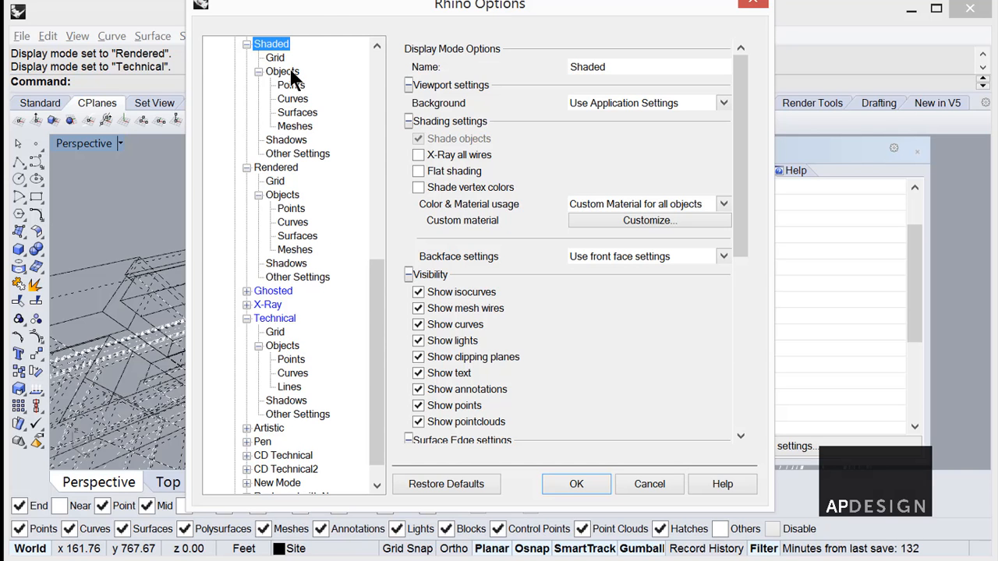
{"action": "left_click", "coordinate": [282, 346]}
{"action": "left_click_drag", "start_coordinate": [422, 3], "coordinate": [857, 21]}
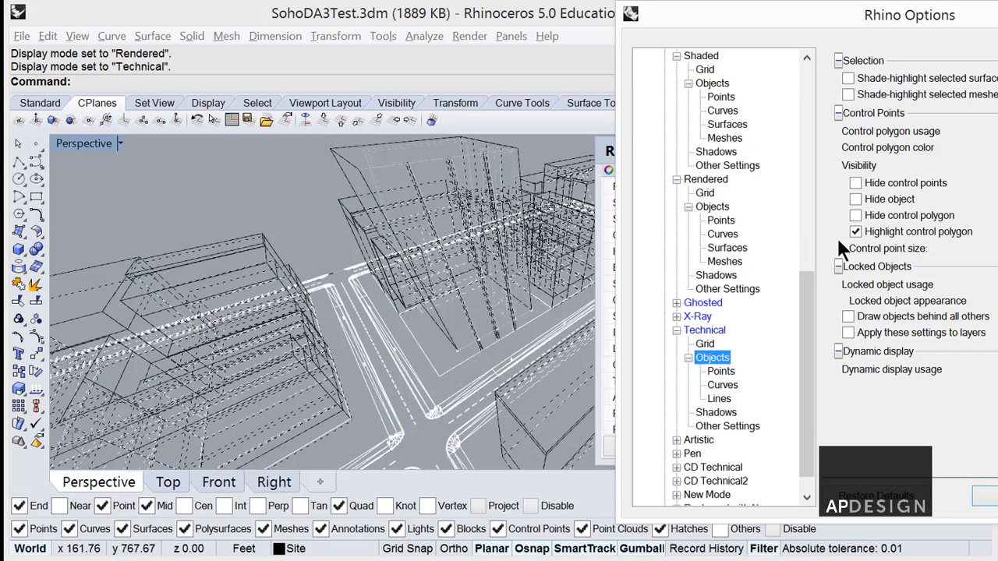
{"action": "left_click_drag", "start_coordinate": [932, 23], "coordinate": [676, 66]}
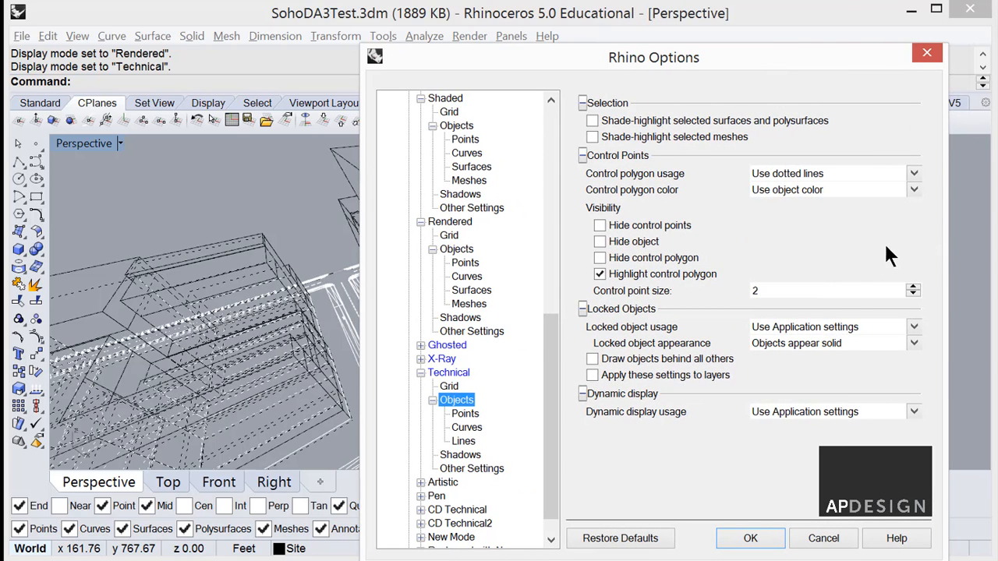
Enable object shading in the Technical display mode's settings and apply the change.
{"action": "left_click", "coordinate": [446, 372]}
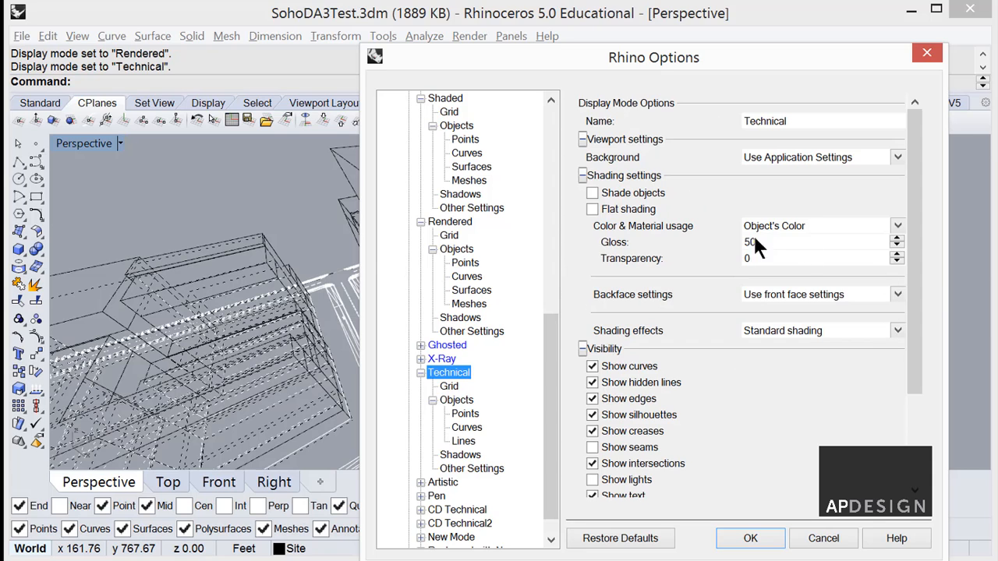
{"action": "left_click", "coordinate": [591, 193]}
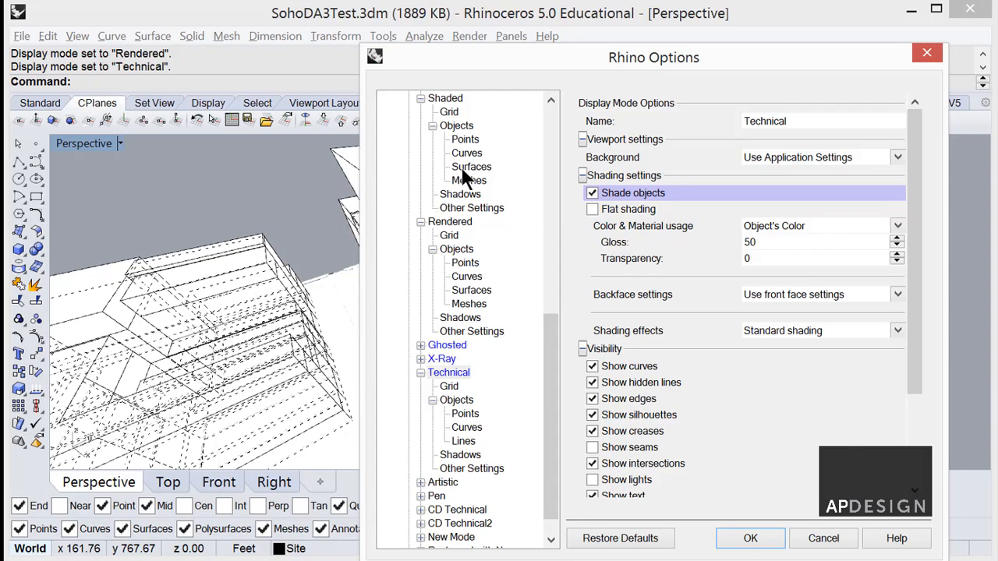
{"action": "left_click_drag", "start_coordinate": [473, 56], "coordinate": [624, 75]}
{"action": "left_click_drag", "start_coordinate": [760, 75], "coordinate": [561, 30]}
{"action": "left_click", "coordinate": [699, 505]}
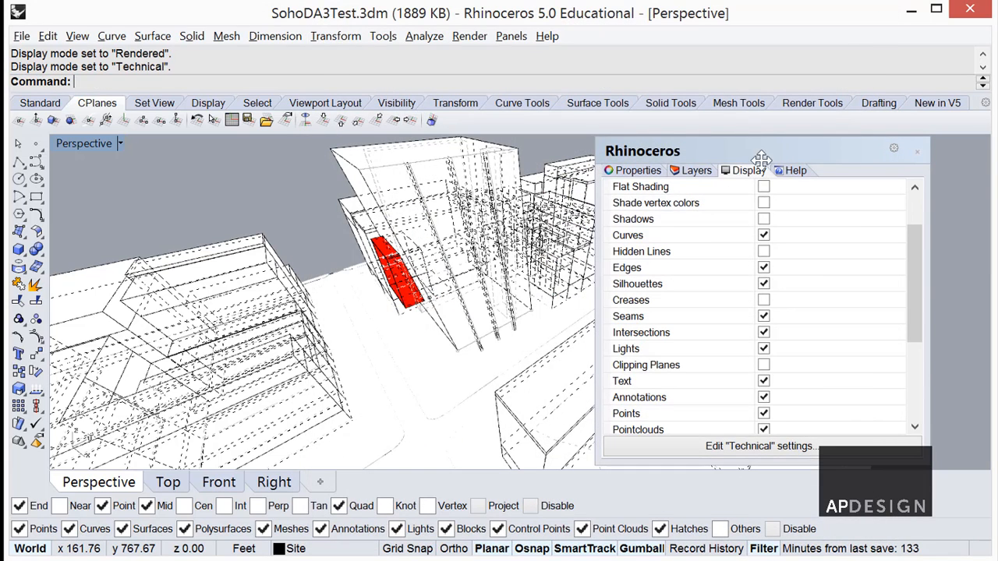
Show the layer list with its print colour and print width settings, and select a curve at the red volume's base.
{"action": "left_click", "coordinate": [686, 171]}
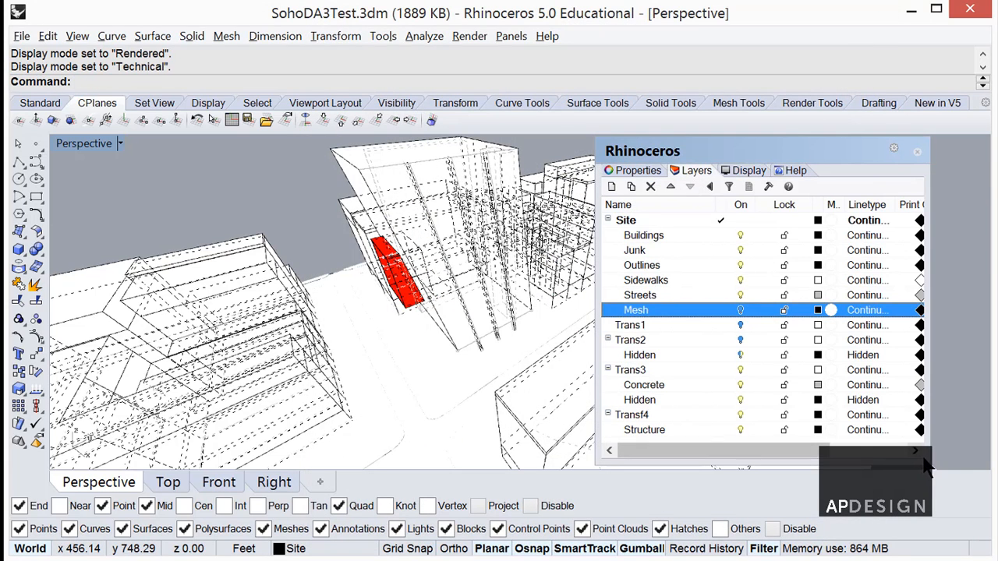
{"action": "left_click_drag", "start_coordinate": [932, 466], "coordinate": [994, 469]}
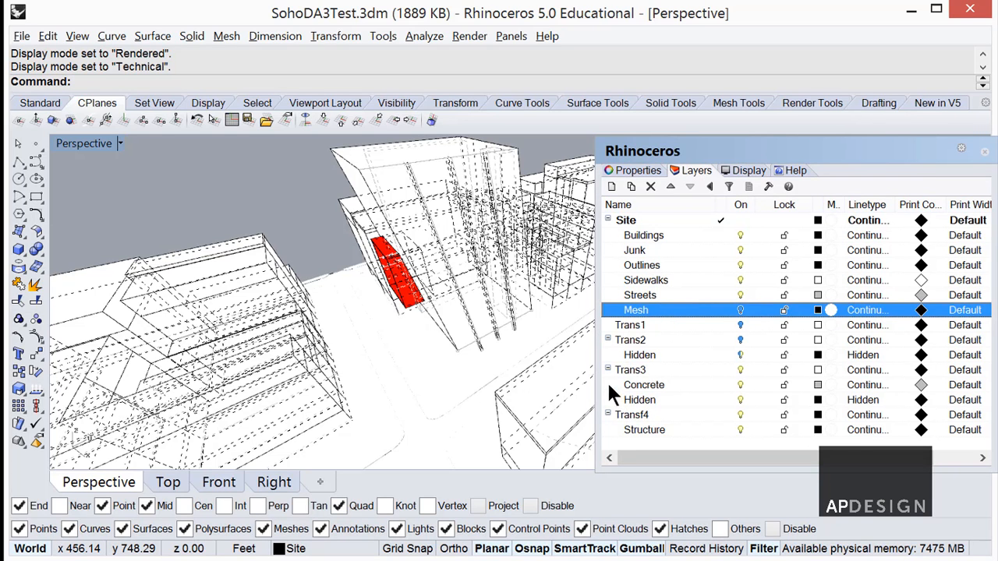
{"action": "left_click", "coordinate": [404, 310]}
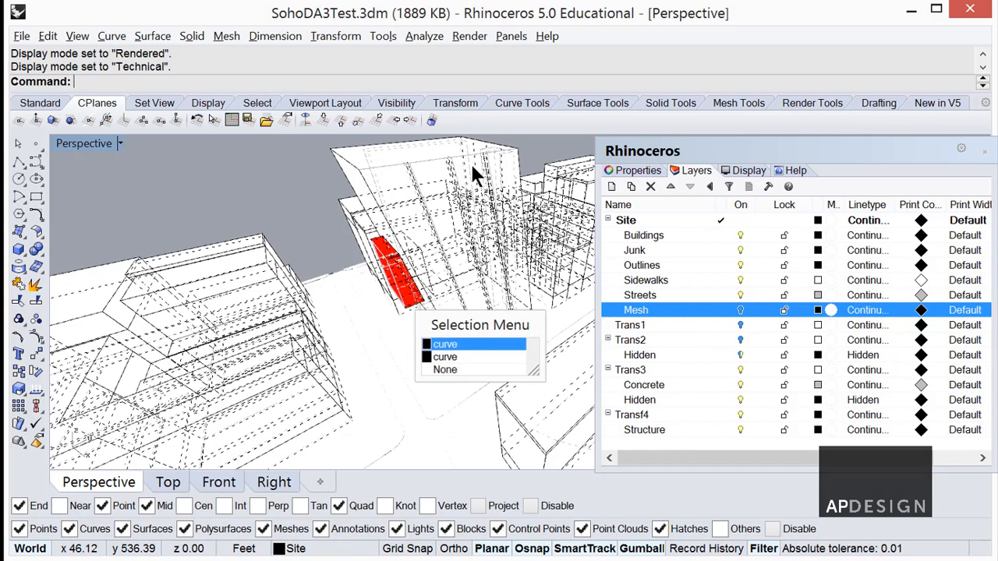
{"action": "key", "text": "Return"}
Turn off hidden lines in the Technical display of the Perspective viewport.
{"action": "left_click", "coordinate": [751, 174]}
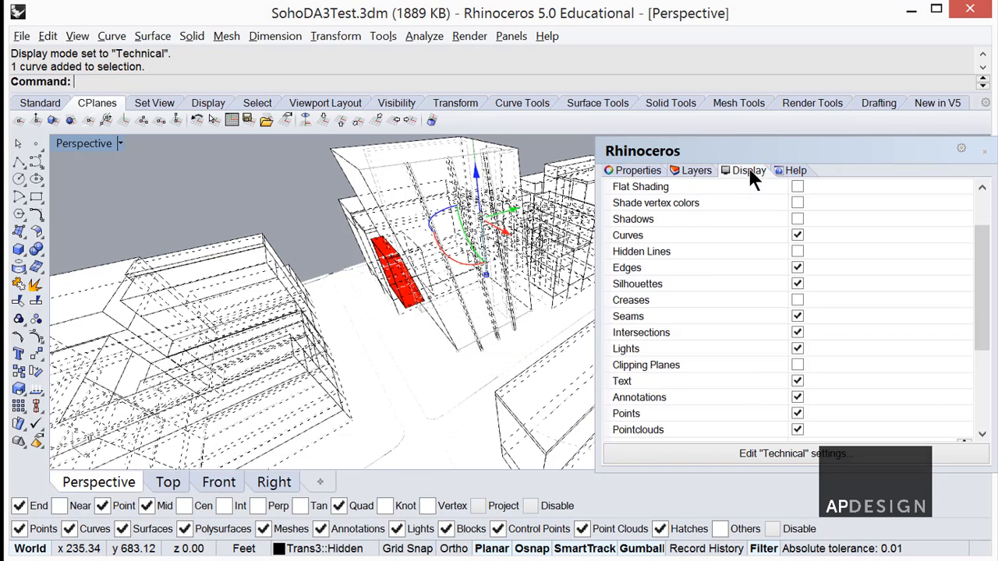
{"action": "left_click", "coordinate": [798, 251]}
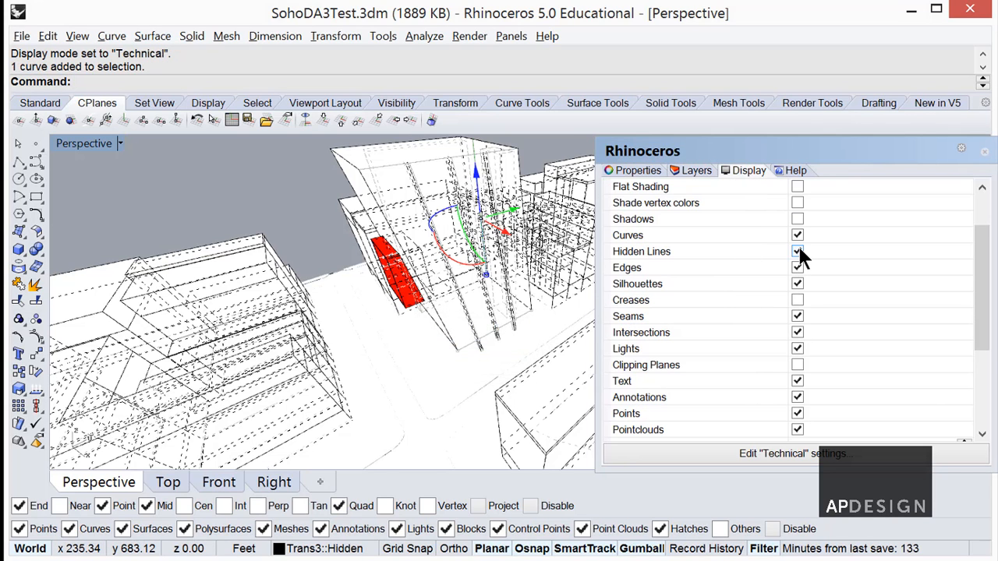
{"action": "left_click", "coordinate": [798, 251]}
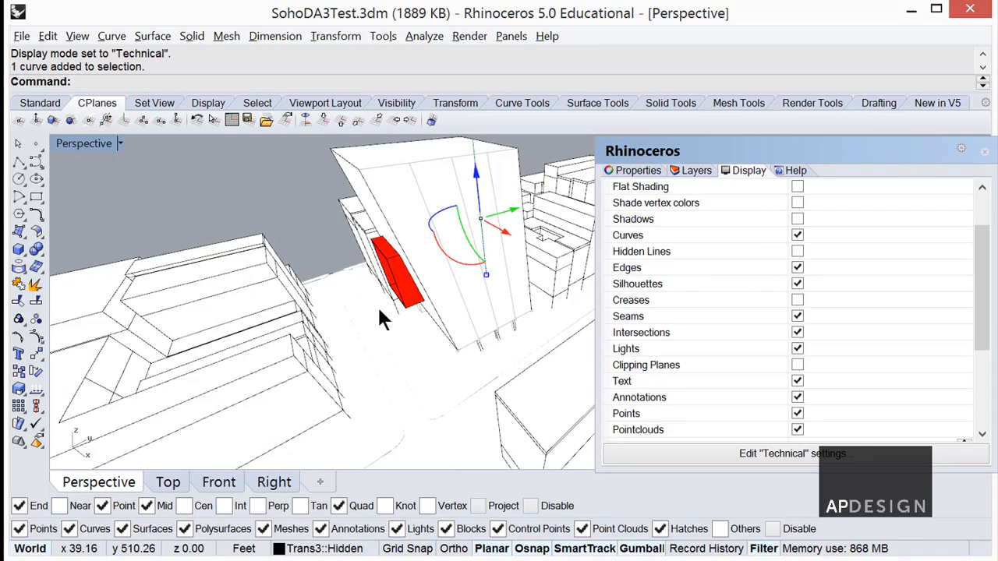
Select the red volume, examine its display colour property and the layer colours, and clear the selection.
{"action": "right_click_drag", "start_coordinate": [380, 316], "coordinate": [421, 303]}
{"action": "left_click", "coordinate": [411, 312]}
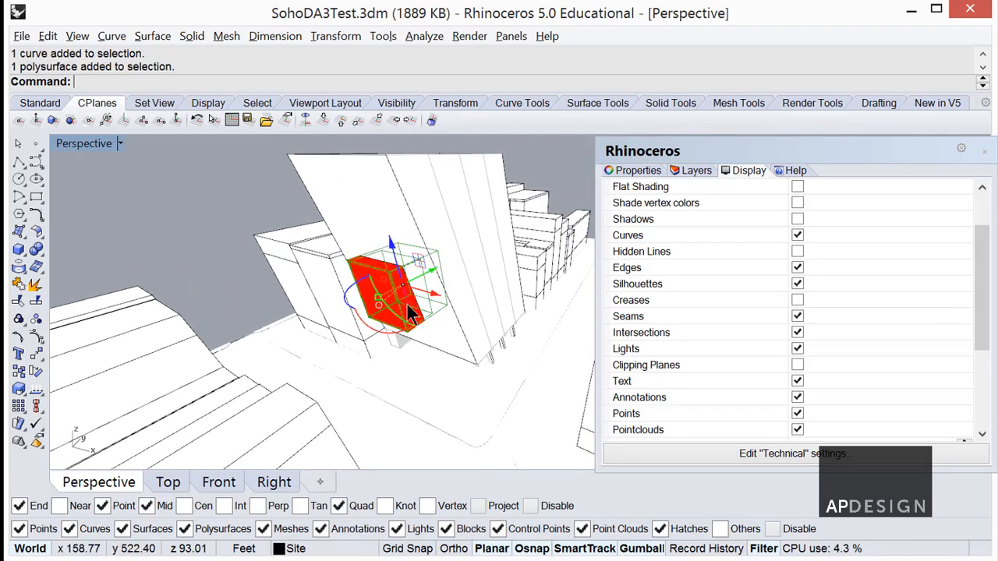
{"action": "left_click", "coordinate": [636, 170]}
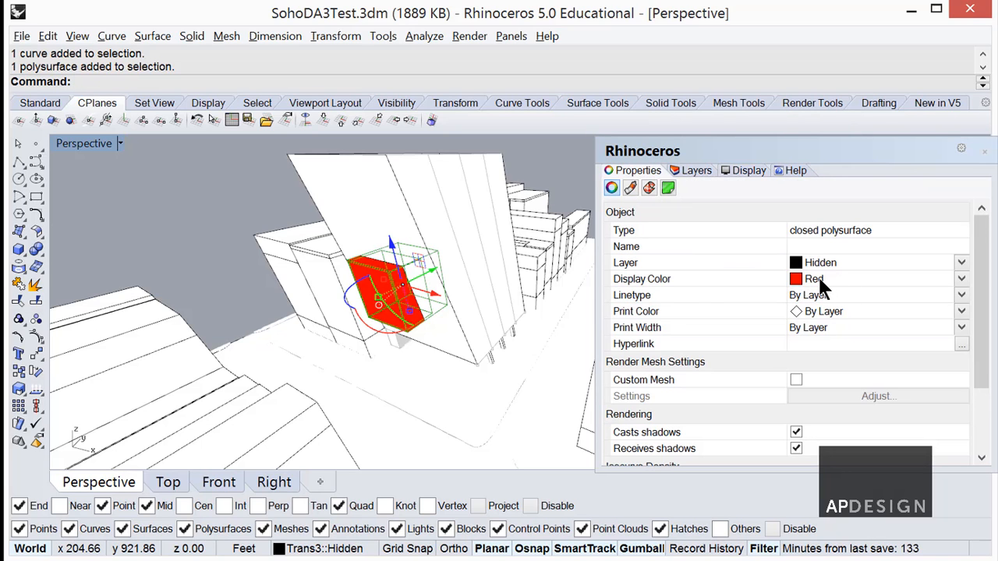
{"action": "left_click", "coordinate": [704, 166]}
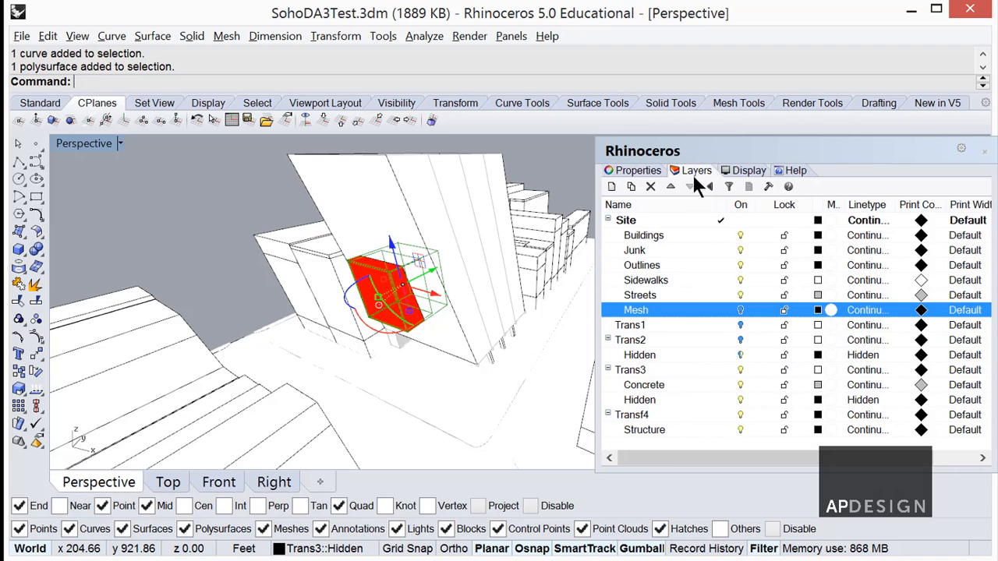
{"action": "left_click", "coordinate": [255, 201]}
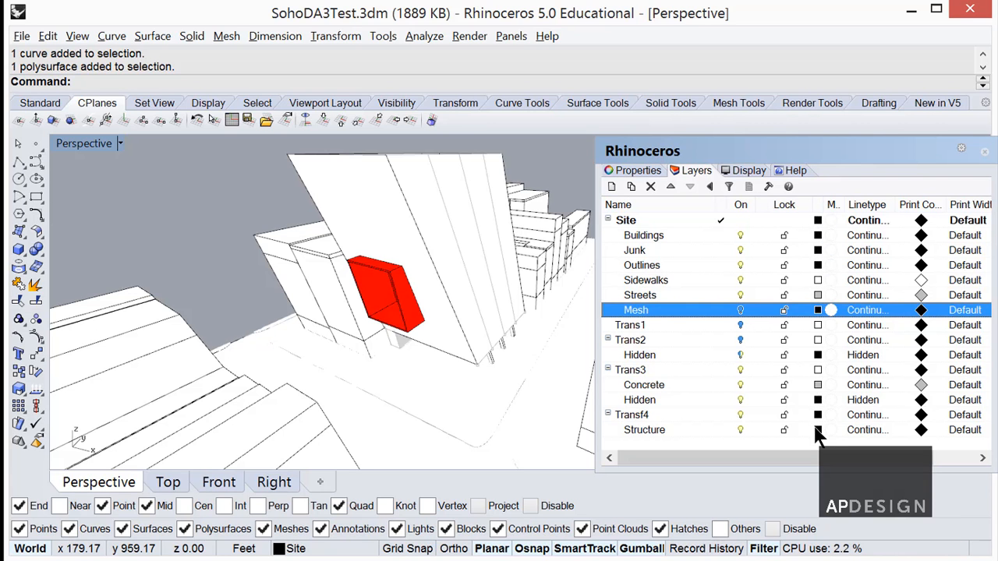
{"action": "right_click_drag", "start_coordinate": [527, 330], "coordinate": [546, 343]}
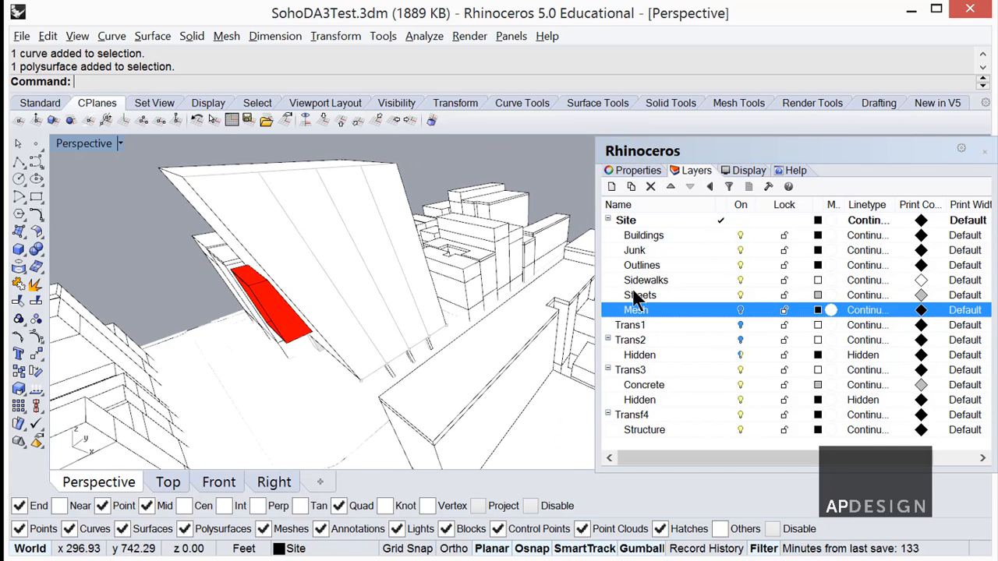
Set the silhouette line width of the Technical display mode to 4 pixels in its object line settings.
{"action": "left_click", "coordinate": [744, 167]}
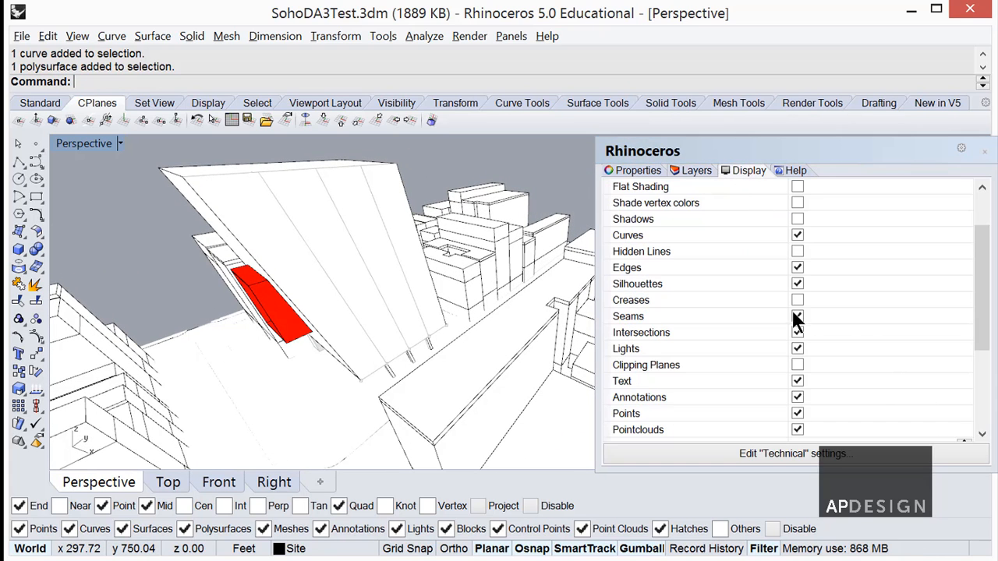
{"action": "left_click", "coordinate": [805, 451]}
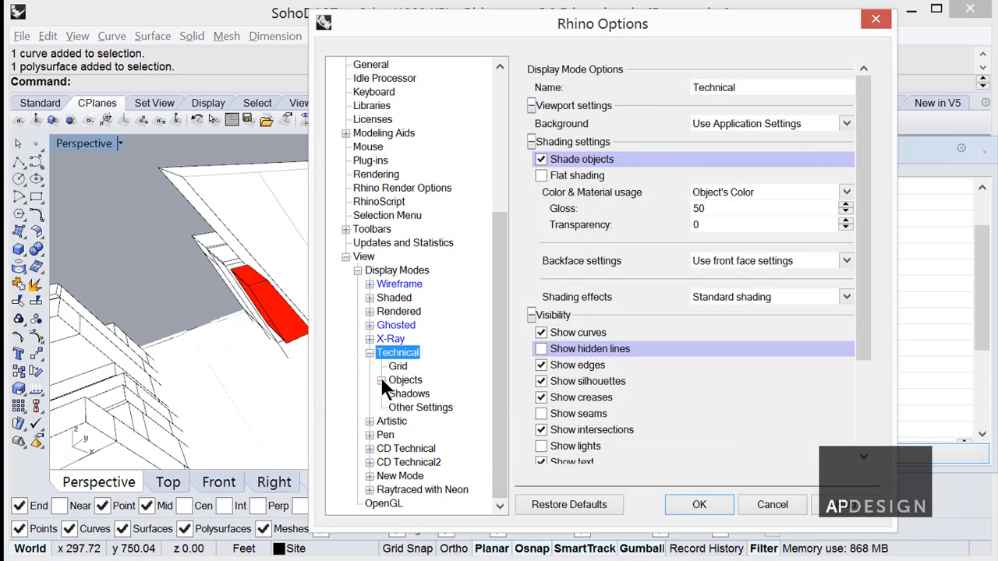
{"action": "left_click", "coordinate": [380, 380]}
{"action": "left_click", "coordinate": [419, 410]}
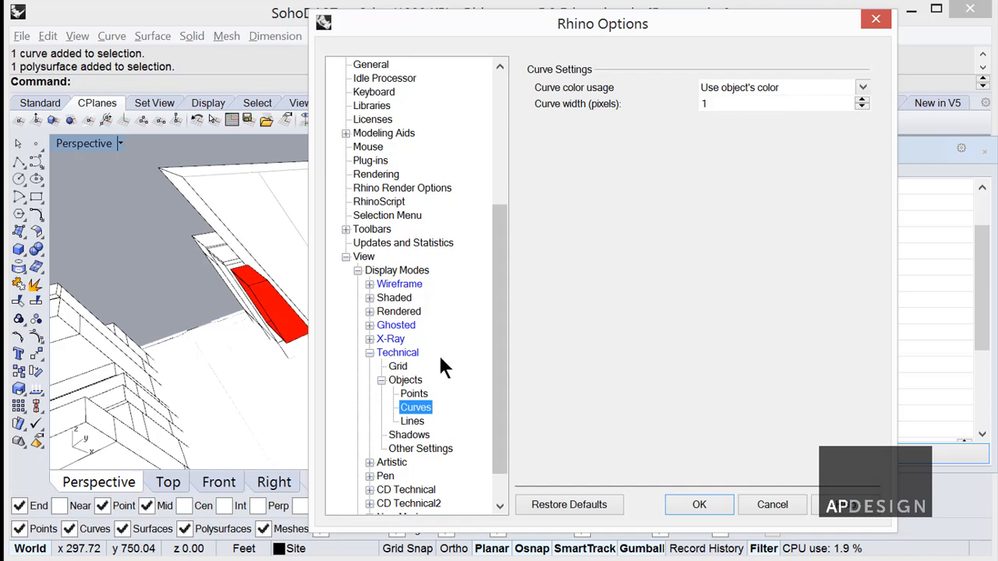
{"action": "left_click", "coordinate": [412, 422]}
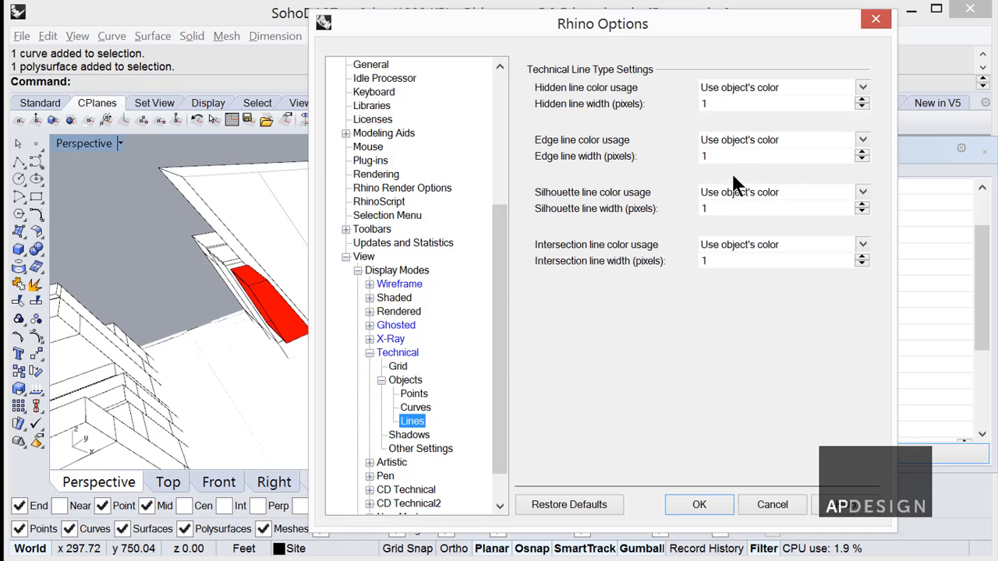
{"action": "left_click_drag", "start_coordinate": [592, 35], "coordinate": [688, 23]}
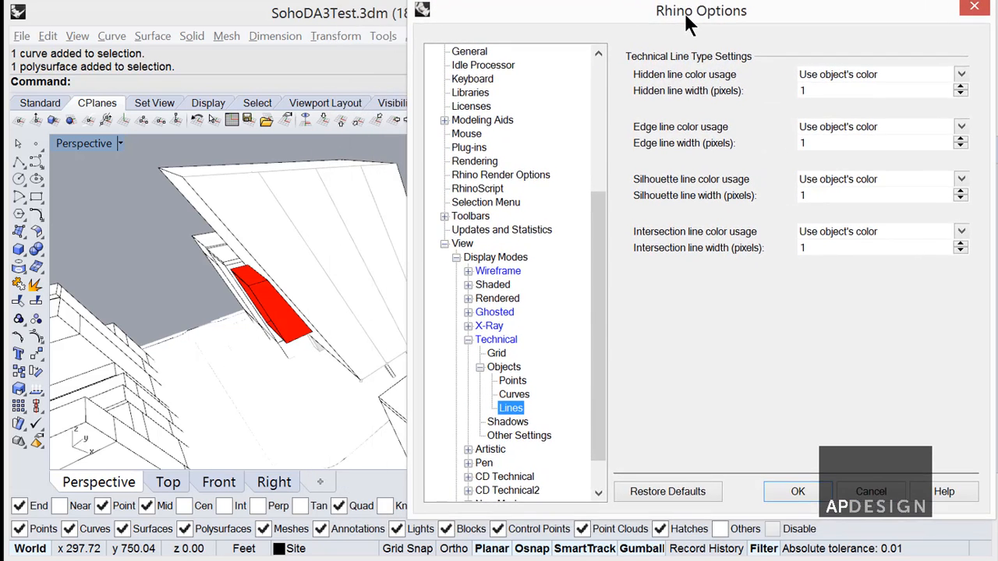
{"action": "left_click", "coordinate": [961, 192]}
{"action": "left_click", "coordinate": [961, 192]}
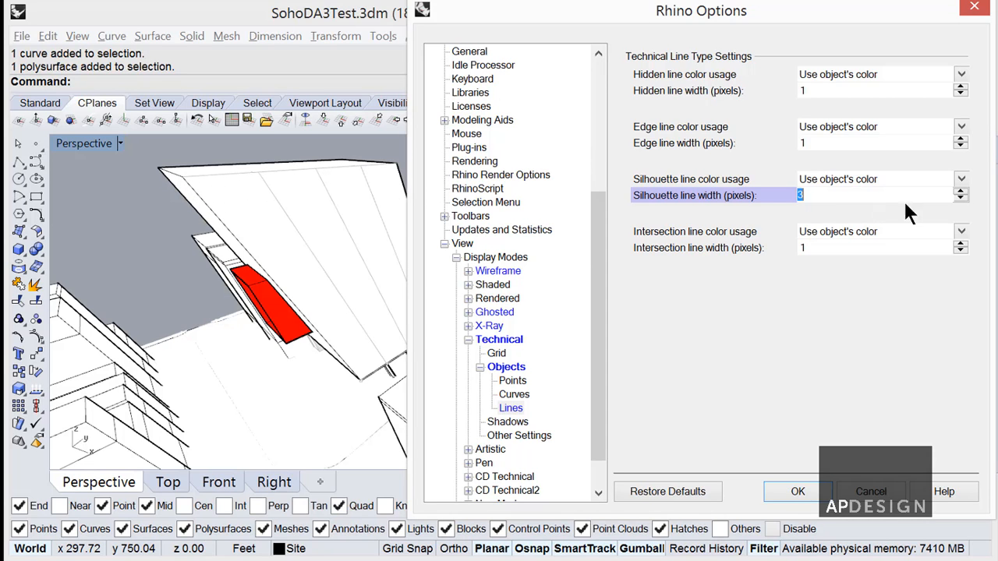
{"action": "left_click", "coordinate": [960, 192]}
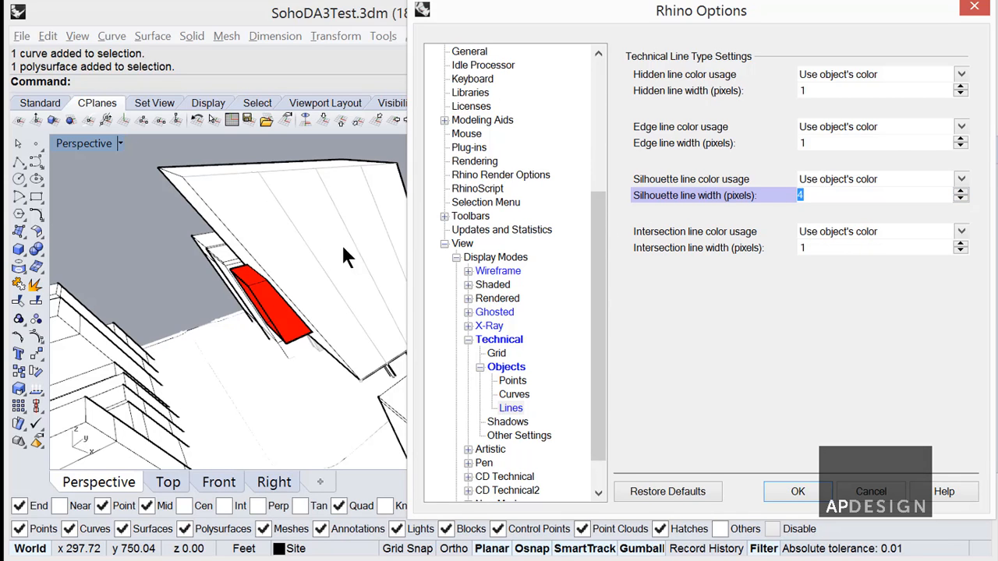
Try thicker edge lines in the Technical mode, including 2 pixels, and return the edge line width to 1 pixel.
{"action": "left_click", "coordinate": [962, 143]}
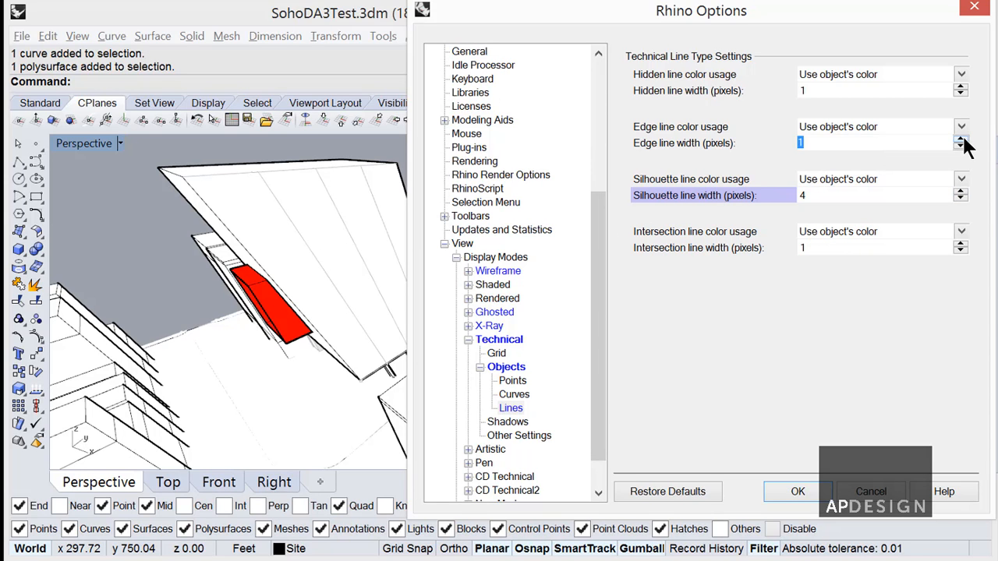
{"action": "left_click", "coordinate": [962, 140]}
{"action": "left_click", "coordinate": [961, 140]}
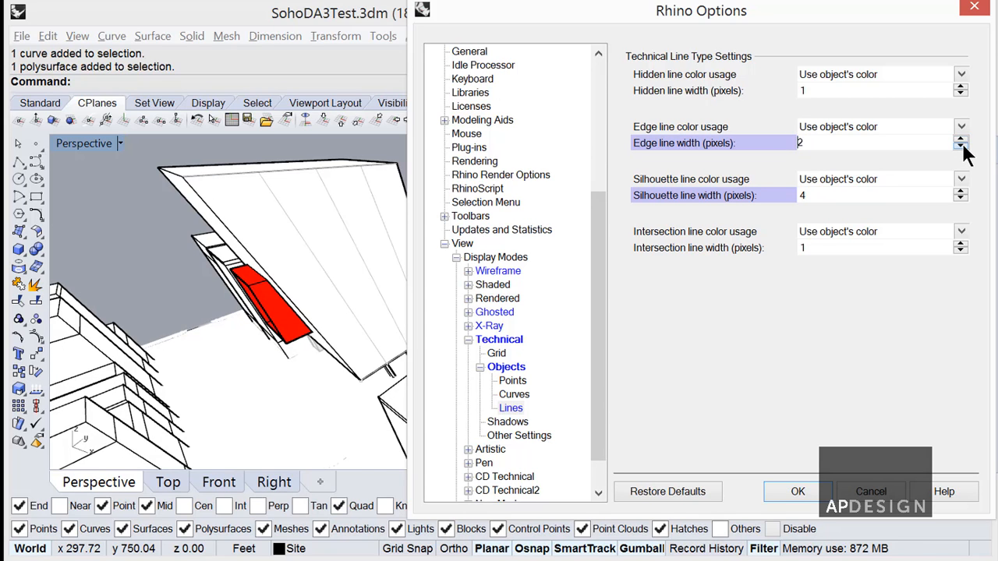
{"action": "left_click", "coordinate": [962, 147]}
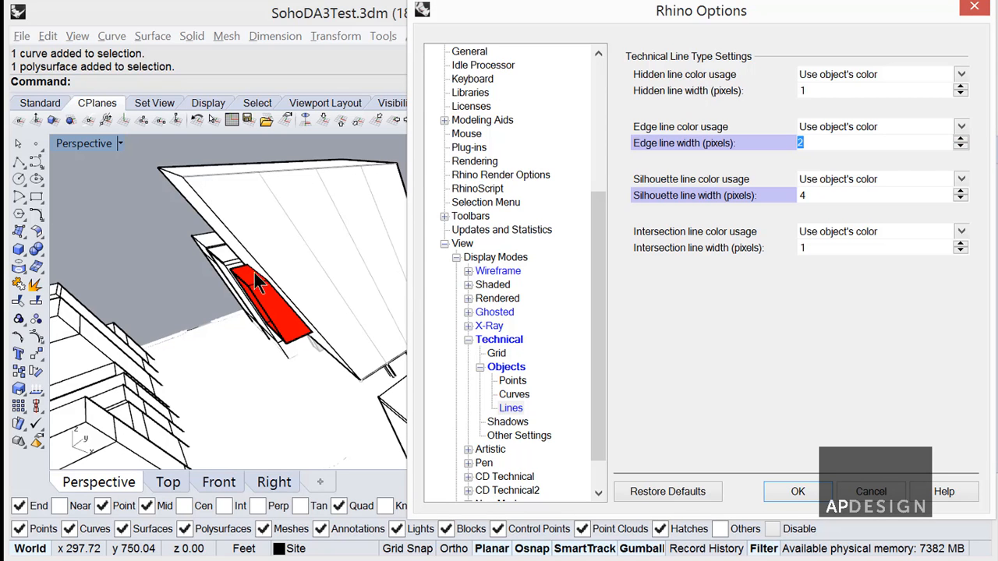
{"action": "left_click", "coordinate": [962, 146]}
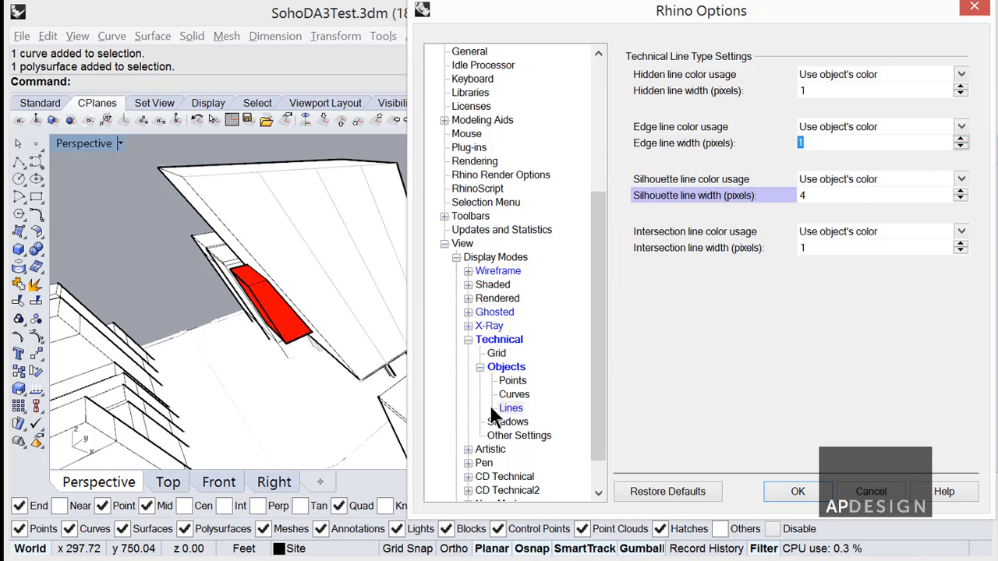
Apply the Technical line settings, select the street surface and assign it to the Streets layer.
{"action": "left_click", "coordinate": [811, 491]}
{"action": "right_click_drag", "start_coordinate": [419, 401], "coordinate": [347, 377]}
{"action": "left_click", "coordinate": [346, 379]}
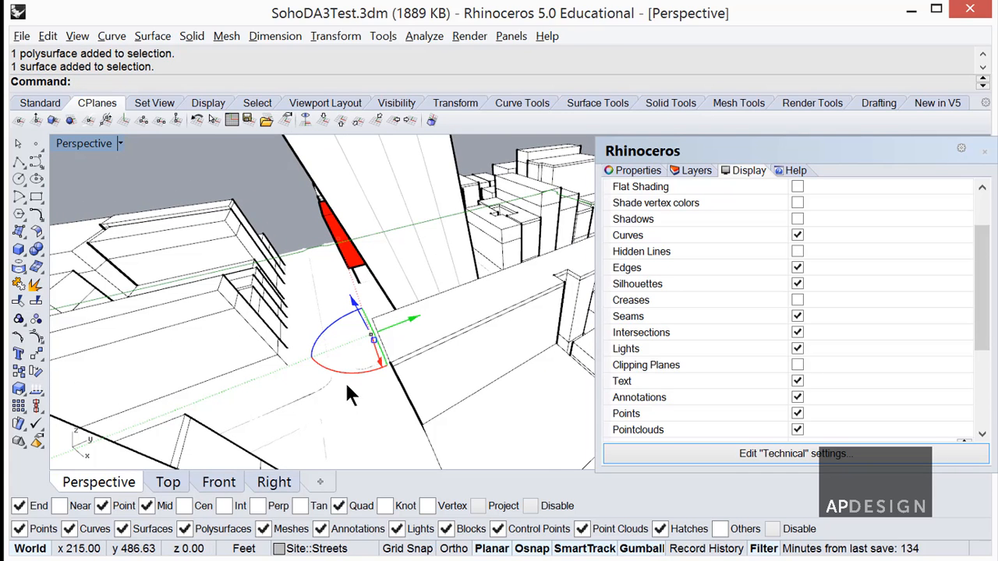
{"action": "left_click", "coordinate": [691, 168]}
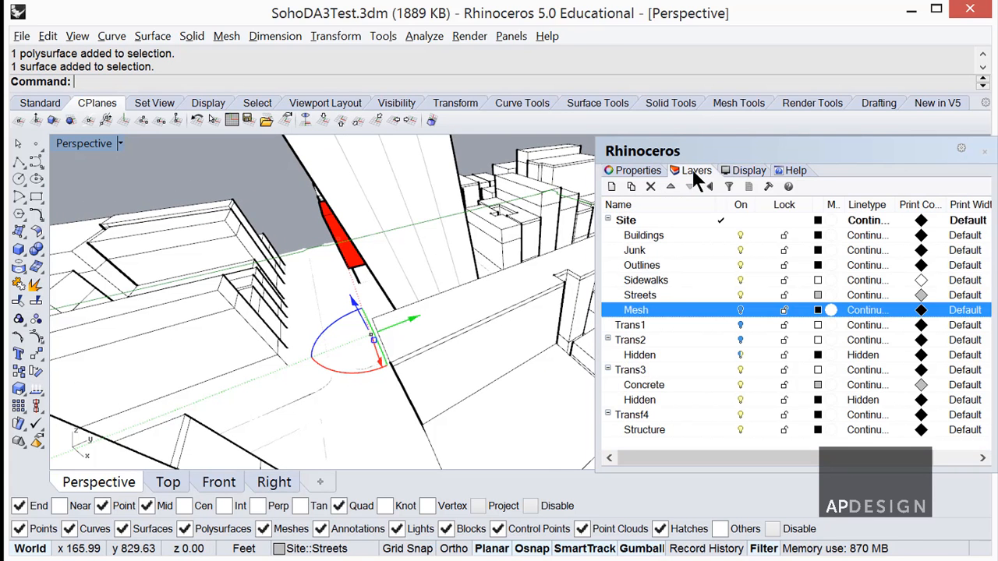
{"action": "left_click", "coordinate": [700, 298]}
{"action": "right_click", "coordinate": [700, 297]}
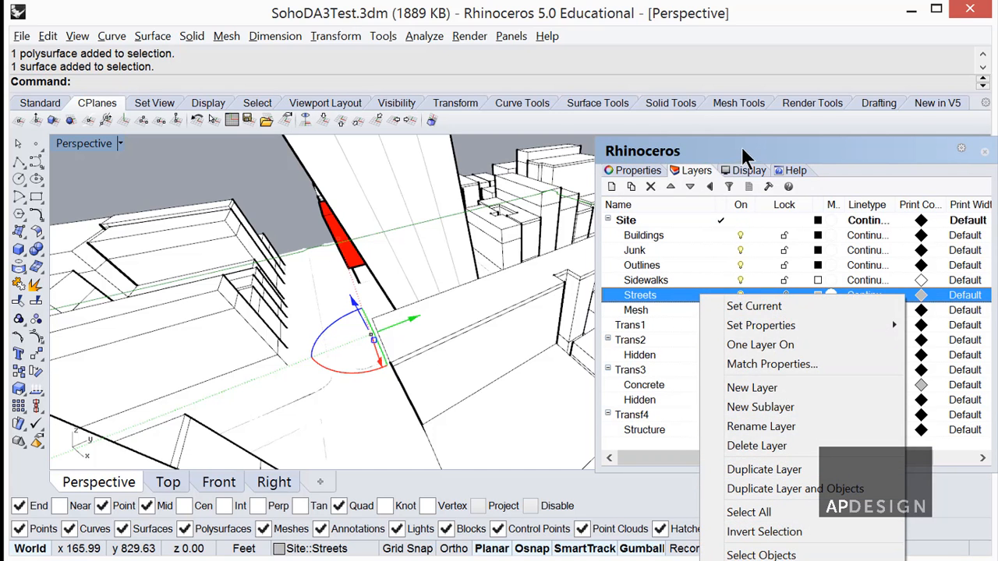
{"action": "left_click_drag", "start_coordinate": [742, 146], "coordinate": [721, 2]}
{"action": "right_click", "coordinate": [649, 158]}
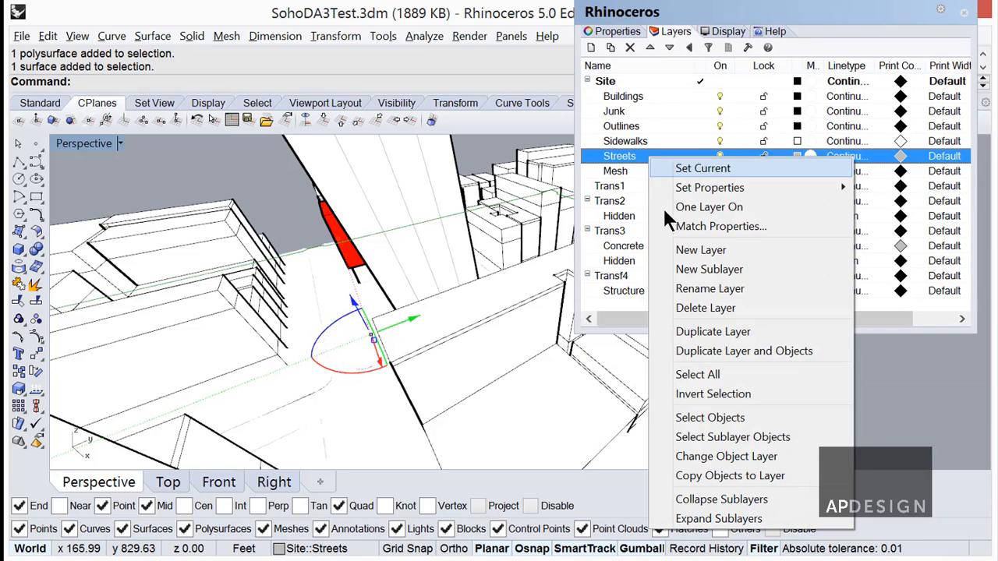
{"action": "left_click", "coordinate": [726, 457]}
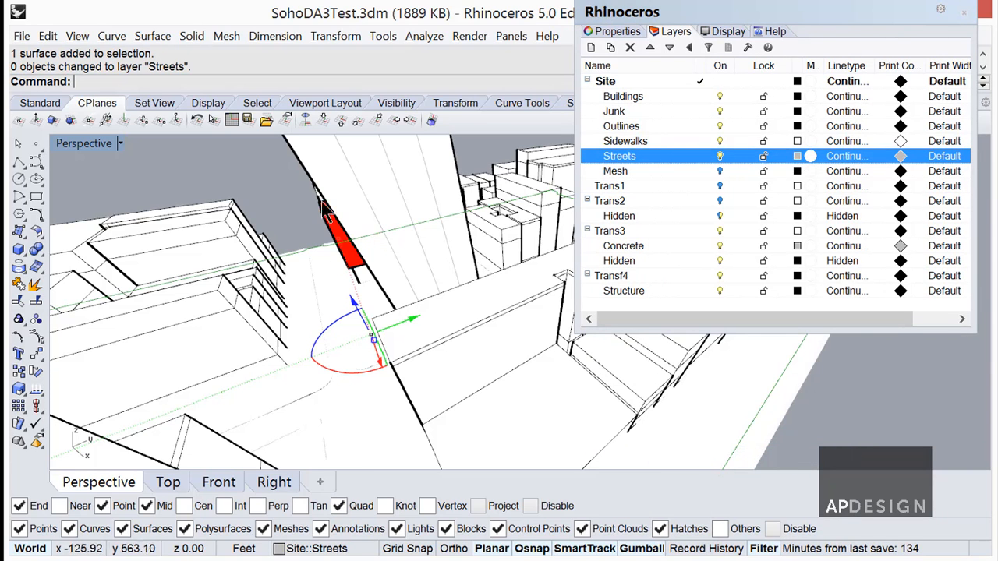
Select a ground-level object near the street intersection and flip its direction.
{"action": "left_click", "coordinate": [284, 226]}
{"action": "left_click", "coordinate": [313, 270]}
{"action": "left_click", "coordinate": [313, 266]}
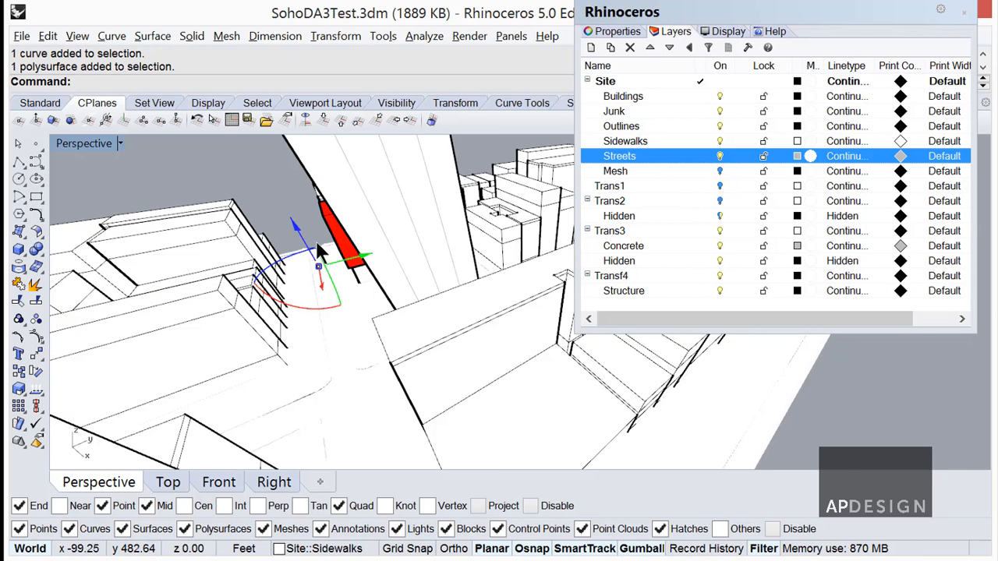
{"action": "left_click", "coordinate": [312, 235]}
{"action": "right_click_drag", "start_coordinate": [408, 284], "coordinate": [390, 425]}
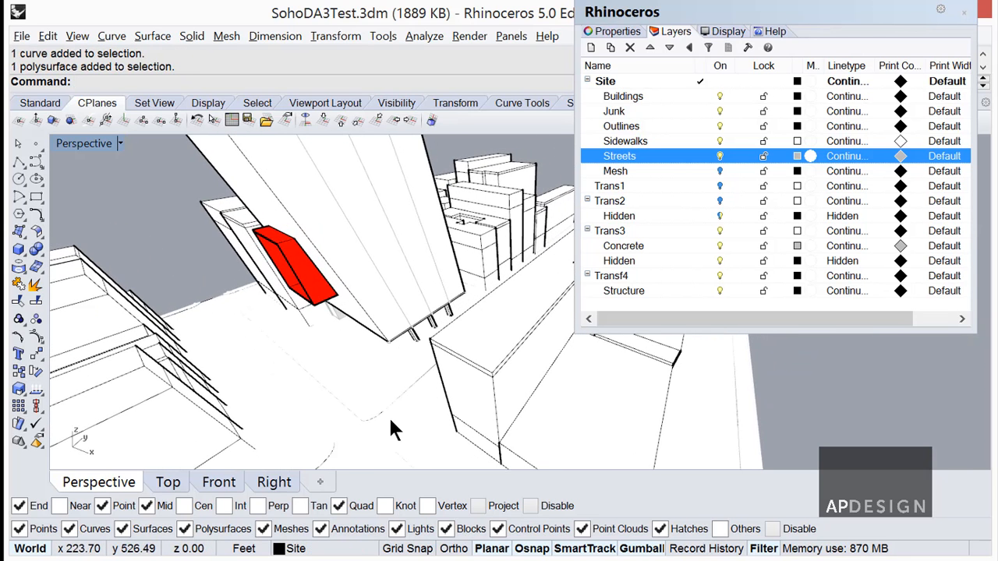
{"action": "left_click", "coordinate": [425, 399]}
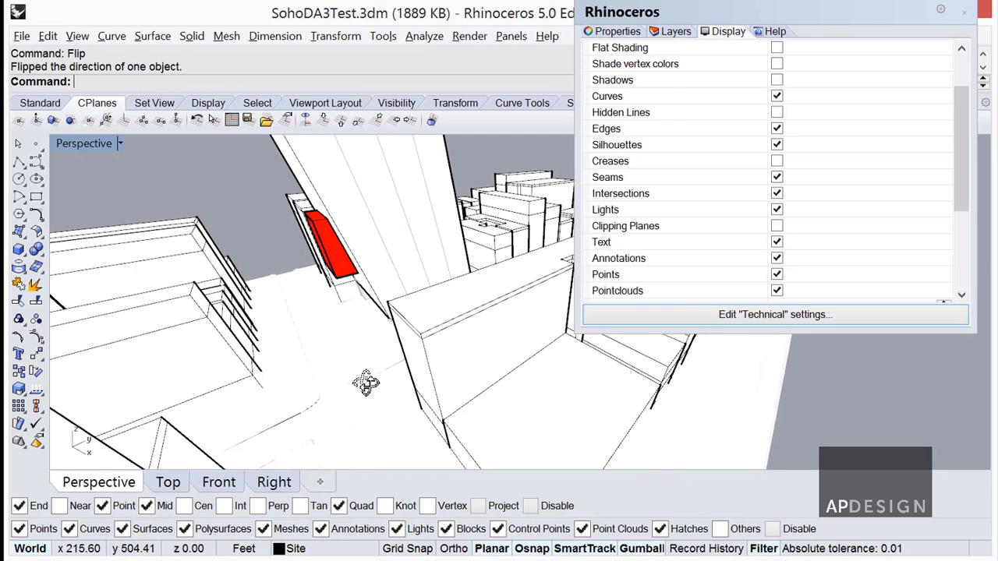
Set the Technical display mode's lighting method to No Lighting and apply the change.
{"action": "right_click_drag", "start_coordinate": [363, 383], "coordinate": [382, 386]}
{"action": "left_click", "coordinate": [724, 323]}
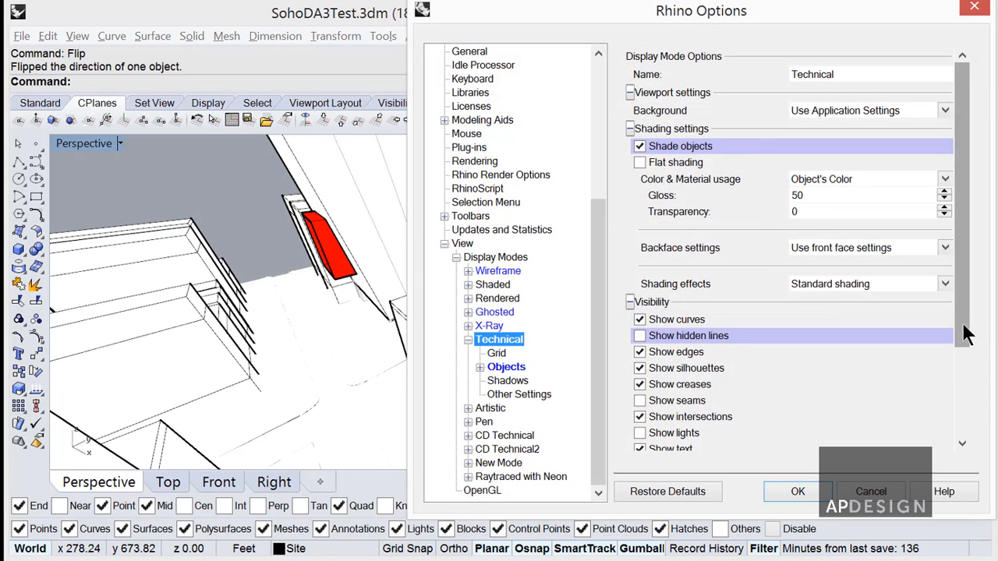
{"action": "left_click_drag", "start_coordinate": [964, 314], "coordinate": [971, 444]}
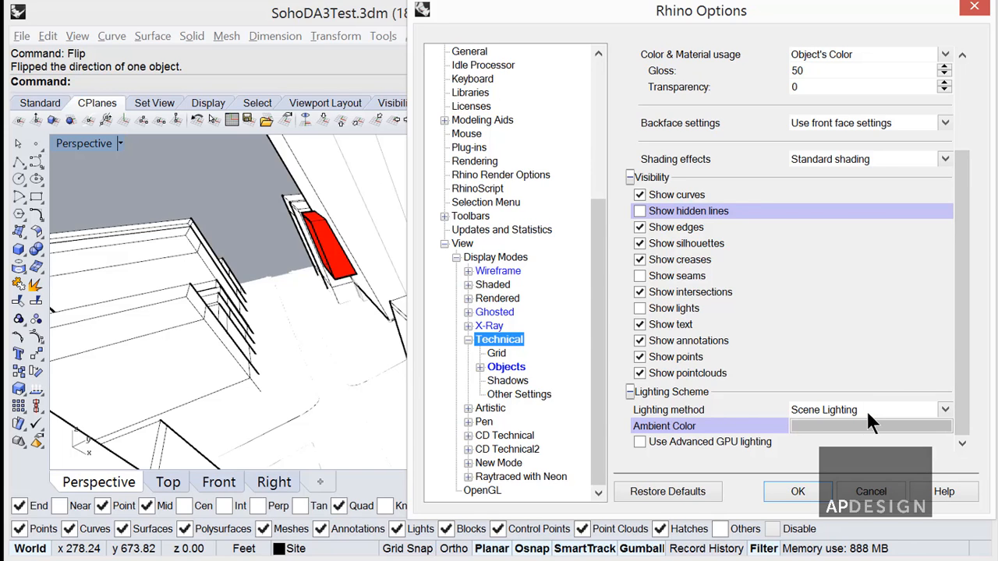
{"action": "left_click", "coordinate": [945, 410]}
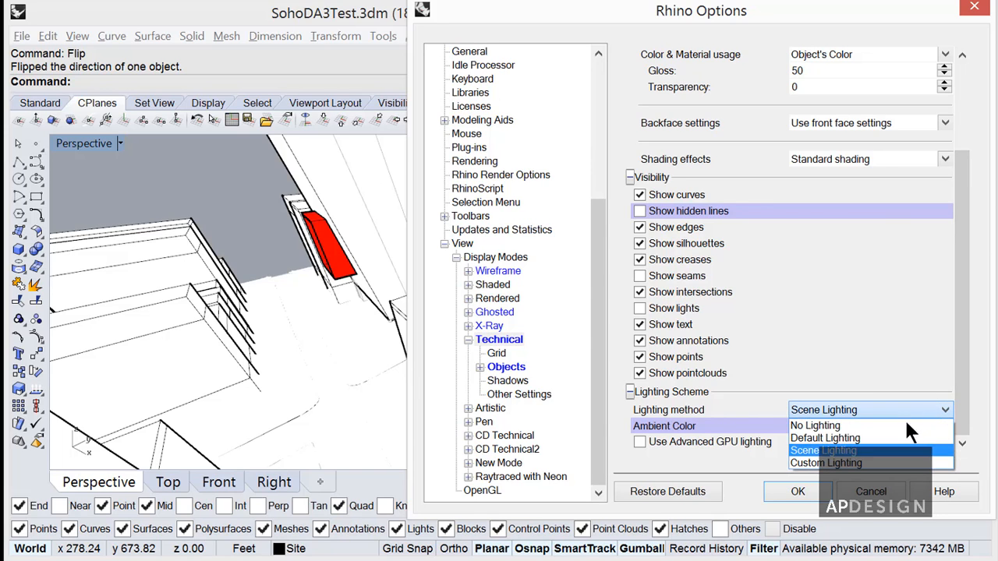
{"action": "left_click", "coordinate": [844, 425]}
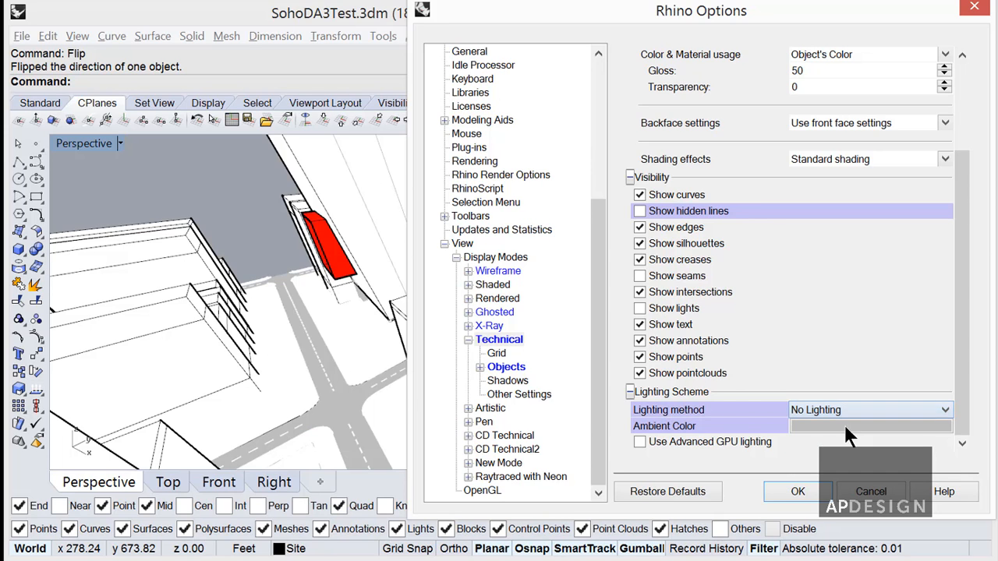
{"action": "left_click", "coordinate": [797, 492]}
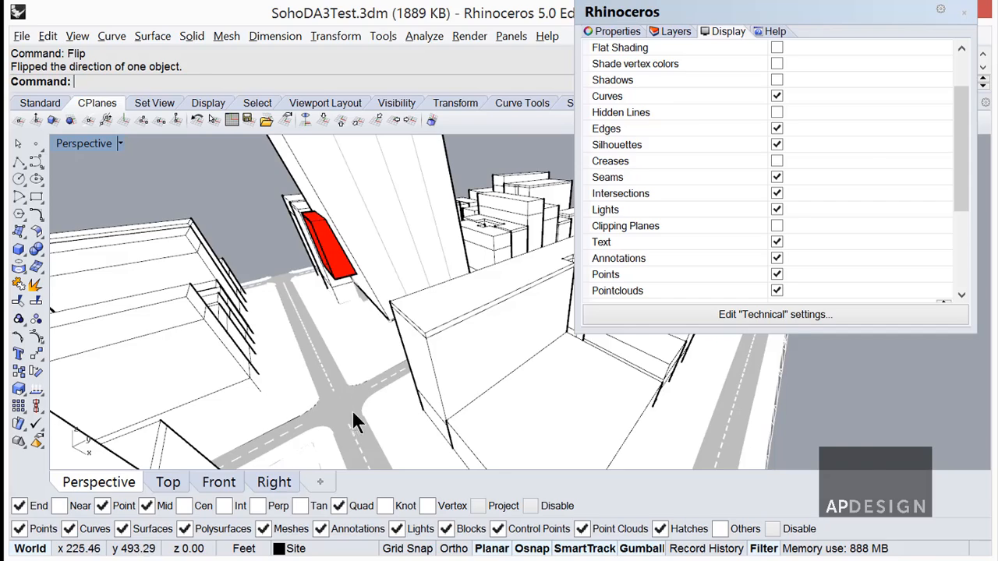
{"action": "right_click_drag", "start_coordinate": [352, 410], "coordinate": [358, 366]}
{"action": "scroll", "coordinate": [320, 374], "scroll_direction": "up", "scroll_amount": 6}
{"action": "scroll", "coordinate": [358, 364], "scroll_direction": "down", "scroll_amount": 4}
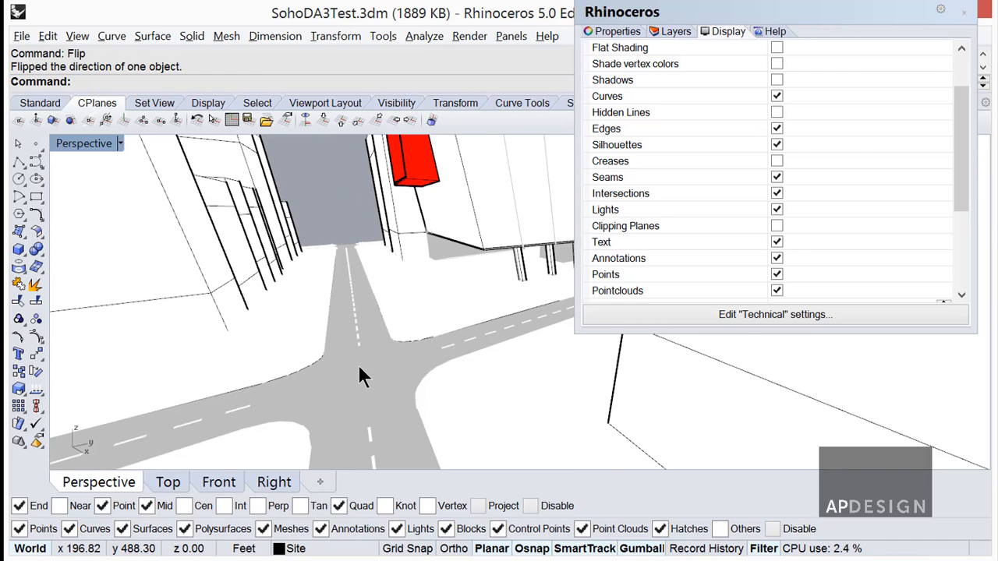
{"action": "left_click", "coordinate": [674, 31]}
{"action": "left_click", "coordinate": [727, 31]}
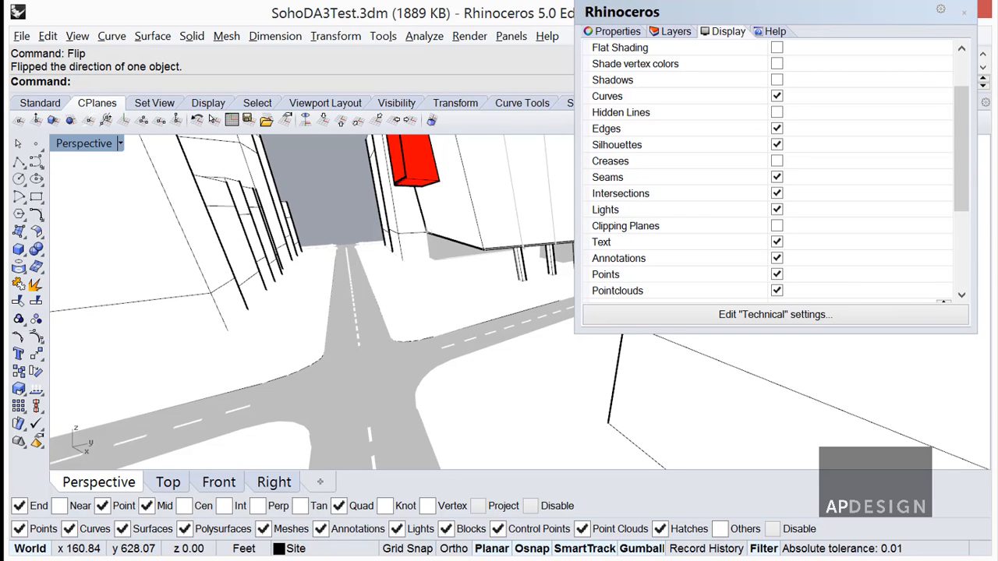
Turn on Creases for the Technical display mode while trying the Hidden Lines, Seams and Intersections toggles.
{"action": "left_click_drag", "start_coordinate": [960, 206], "coordinate": [966, 185]}
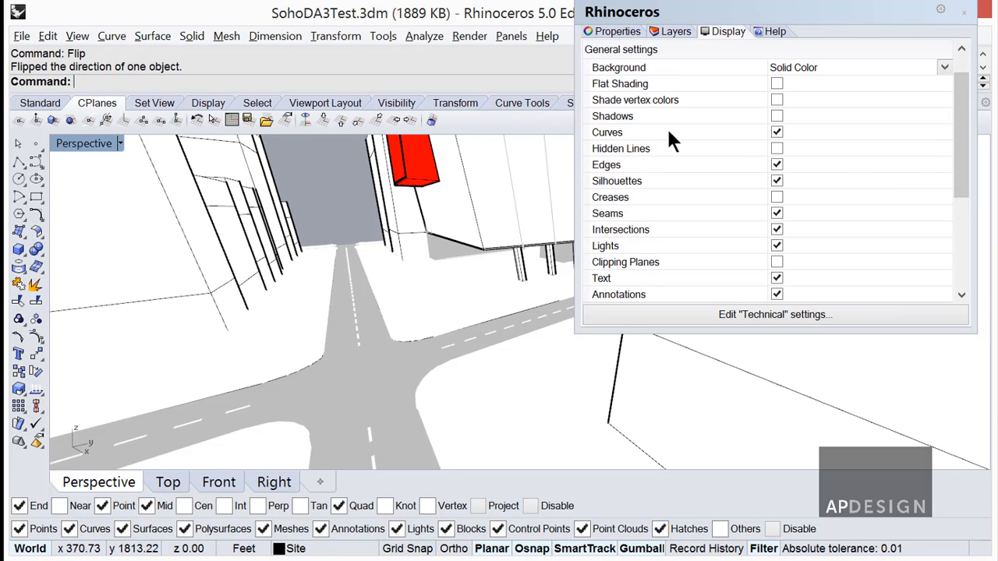
{"action": "left_click", "coordinate": [776, 149]}
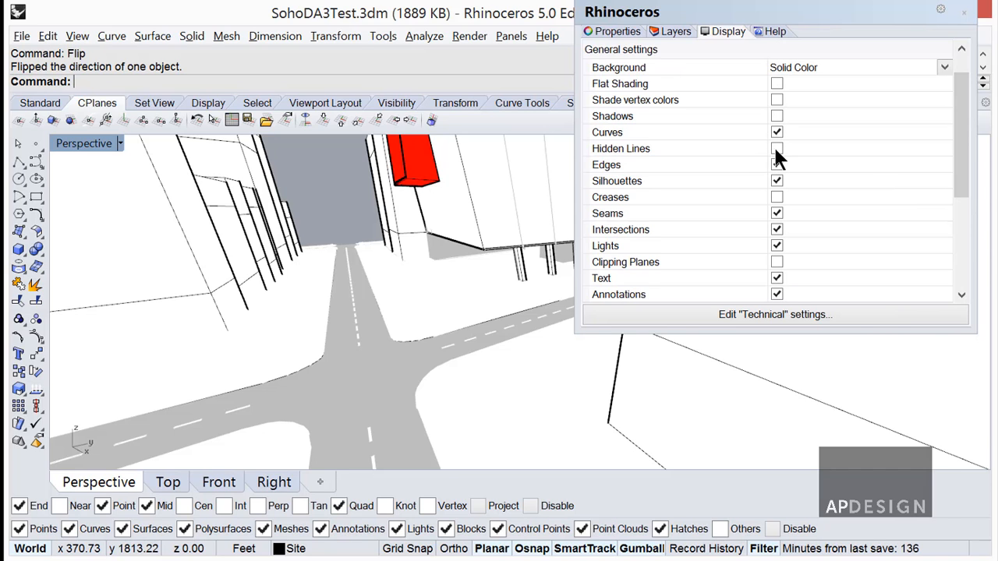
{"action": "left_click", "coordinate": [777, 150]}
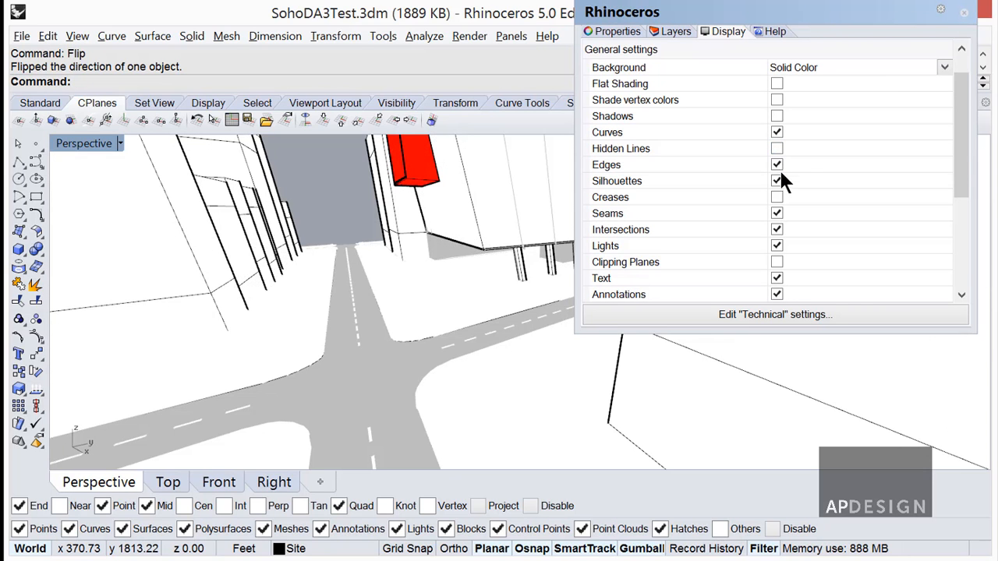
{"action": "left_click", "coordinate": [776, 213]}
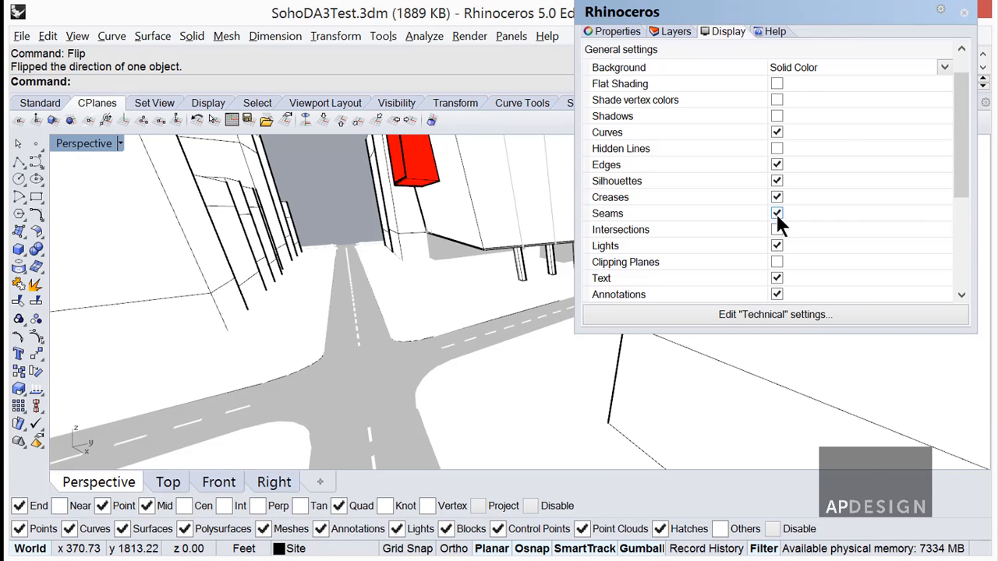
{"action": "left_click", "coordinate": [776, 229]}
{"action": "right_click_drag", "start_coordinate": [470, 230], "coordinate": [506, 289]}
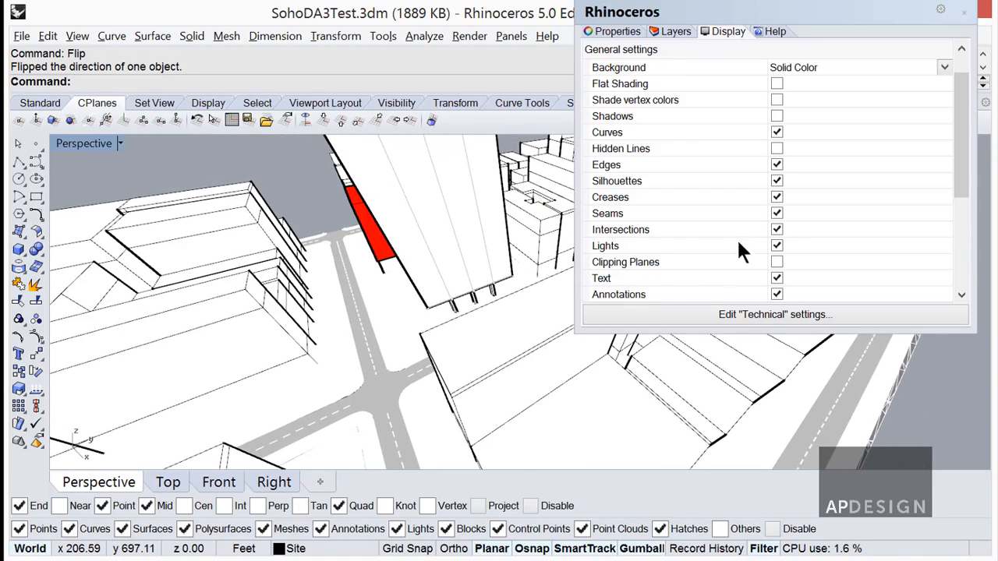
Turn on hidden lines in the Technical display mode and draw them all in a single Gray color.
{"action": "left_click", "coordinate": [777, 149]}
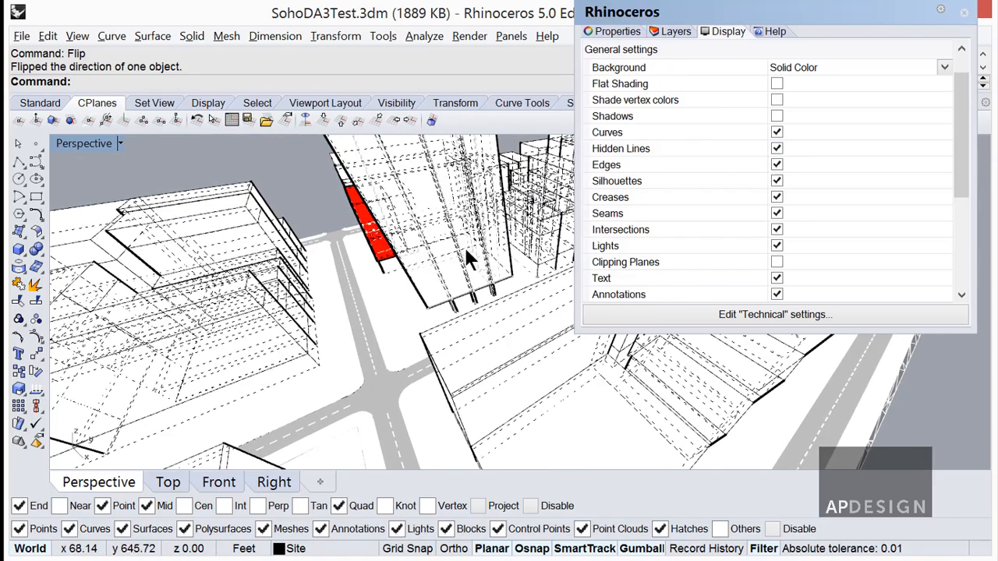
{"action": "right_click_drag", "start_coordinate": [464, 248], "coordinate": [487, 257]}
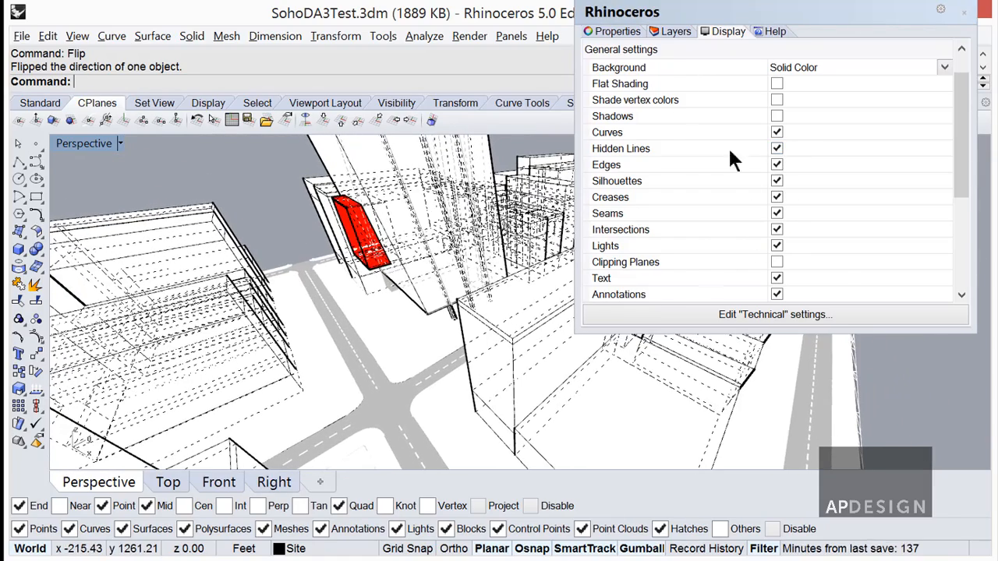
{"action": "left_click", "coordinate": [778, 313]}
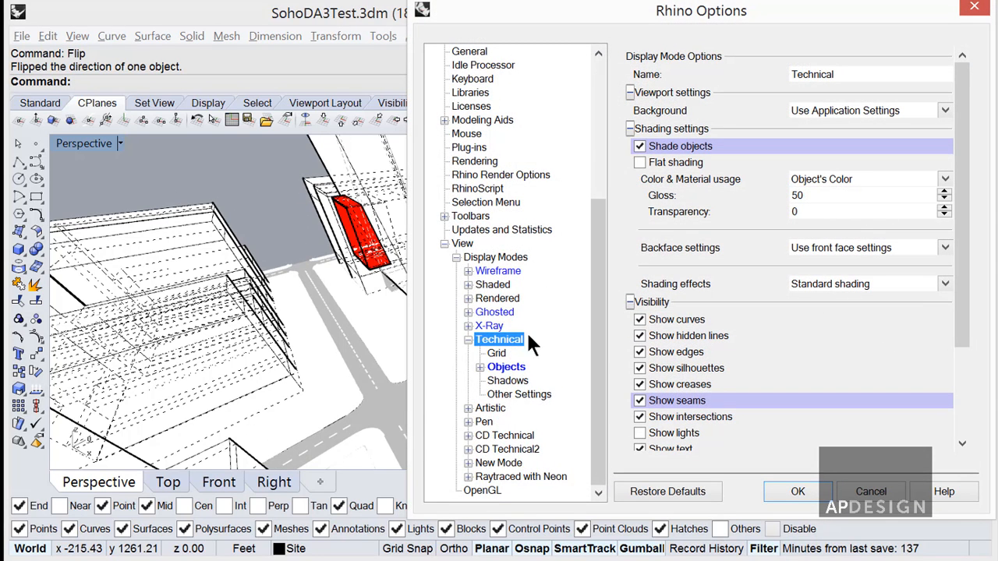
{"action": "left_click", "coordinate": [480, 366]}
{"action": "left_click", "coordinate": [514, 394]}
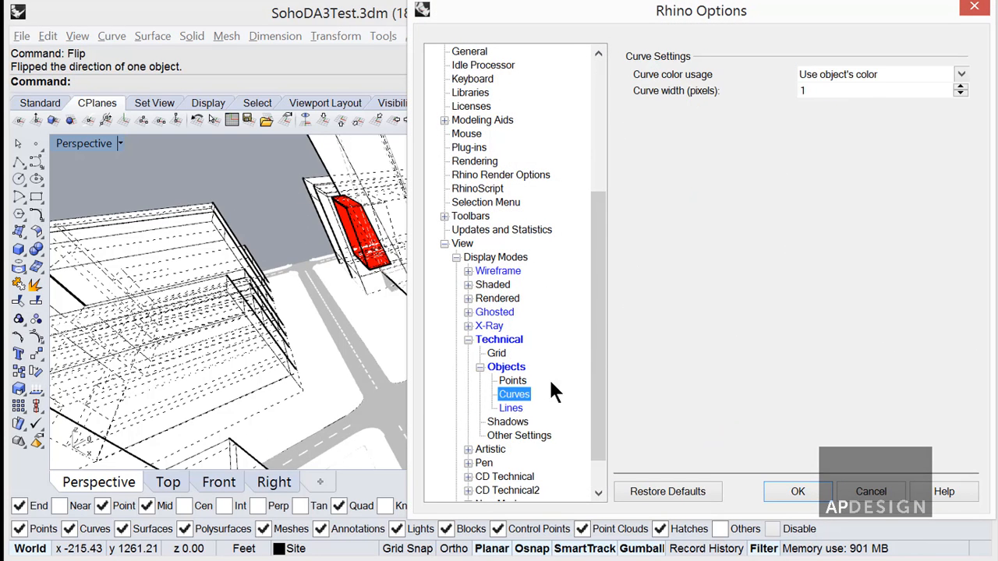
{"action": "left_click", "coordinate": [512, 408]}
{"action": "left_click", "coordinate": [961, 74]}
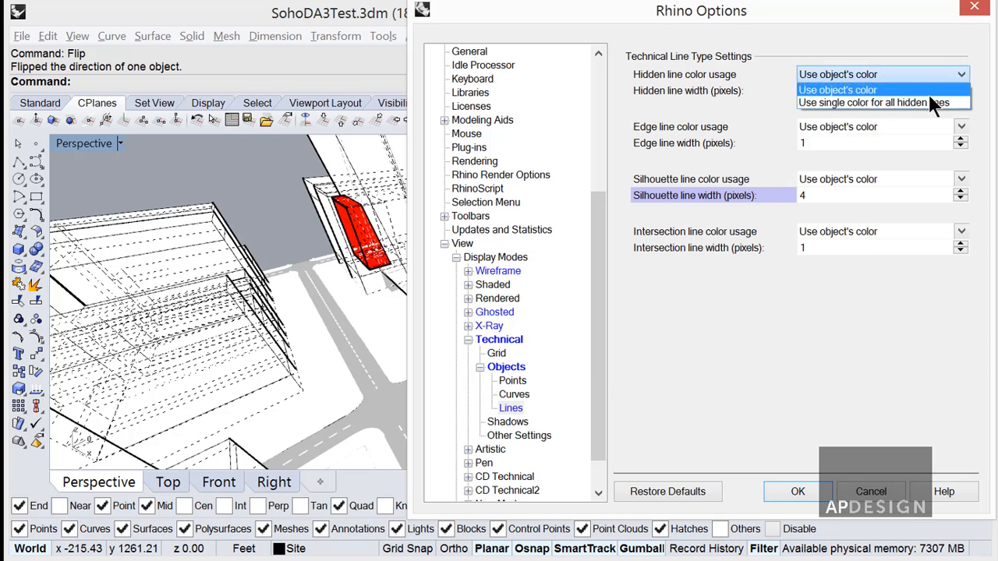
{"action": "left_click", "coordinate": [929, 100]}
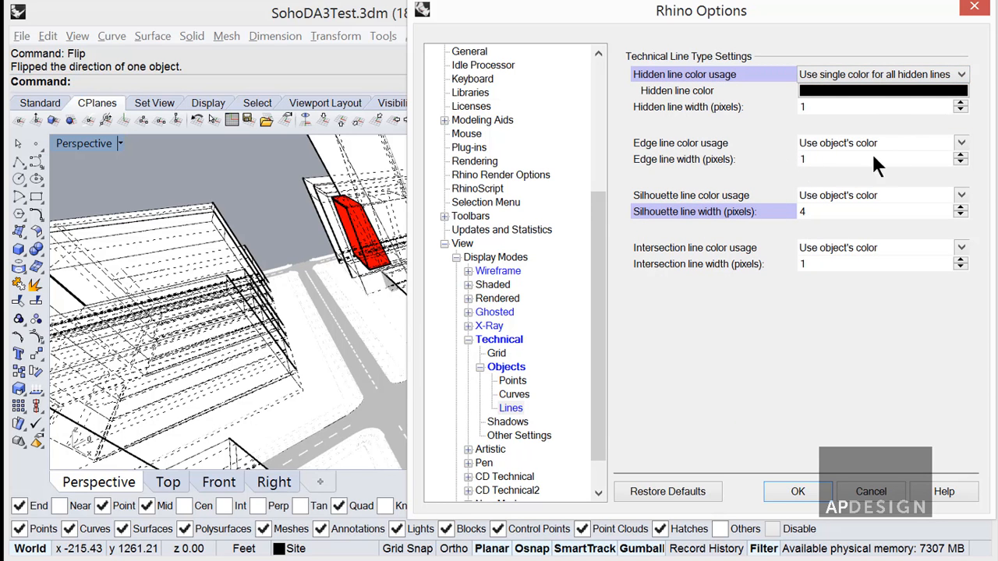
{"action": "left_click", "coordinate": [944, 91]}
{"action": "left_click", "coordinate": [277, 257]}
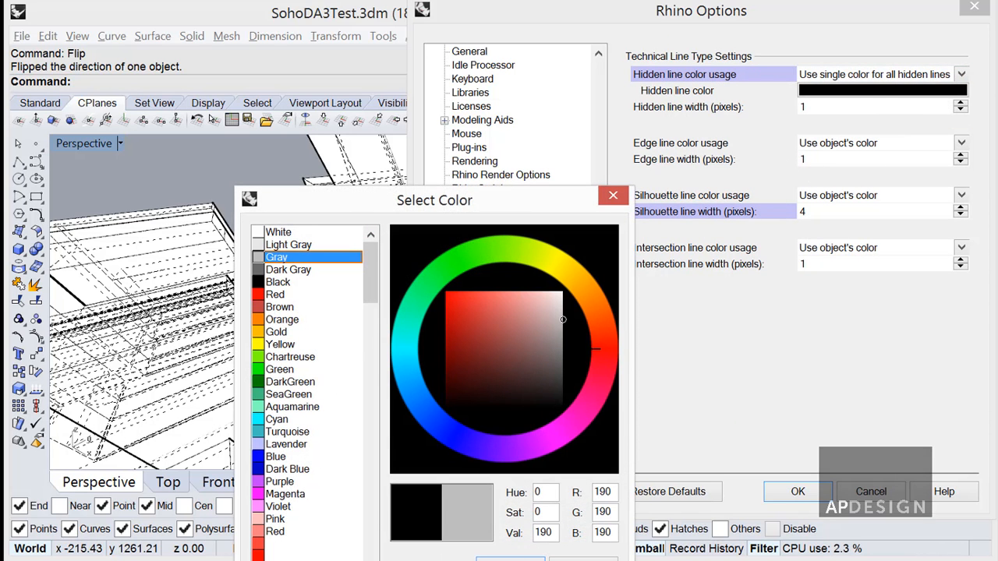
{"action": "left_click", "coordinate": [511, 559]}
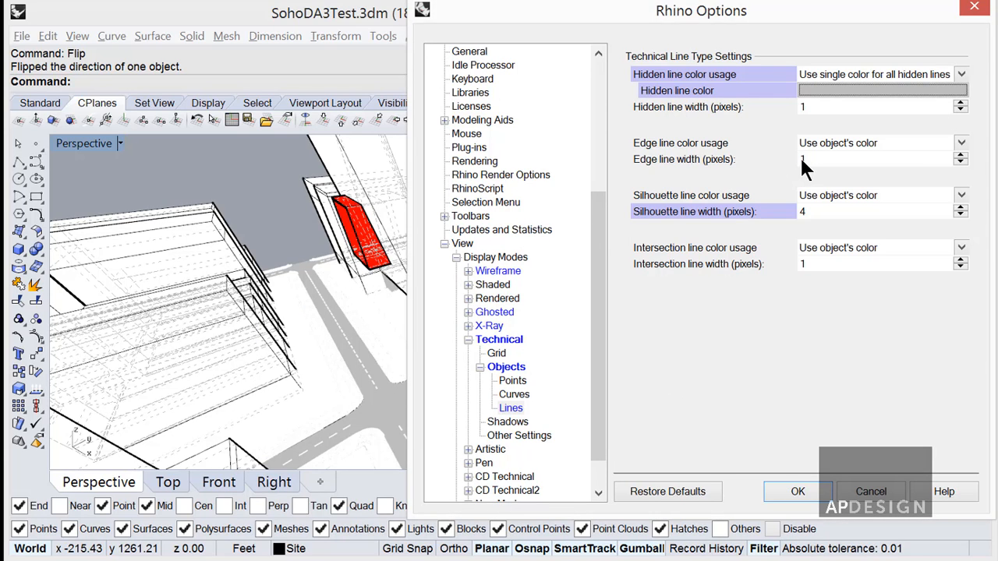
Set the Technical display mode's background to Solid Color and apply the settings.
{"action": "left_click", "coordinate": [499, 340]}
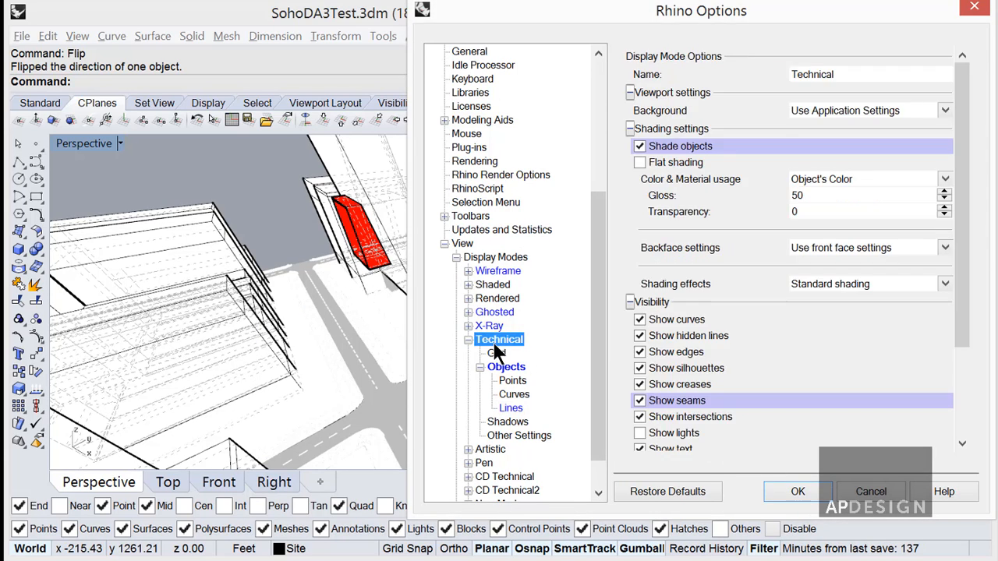
{"action": "left_click", "coordinate": [944, 108]}
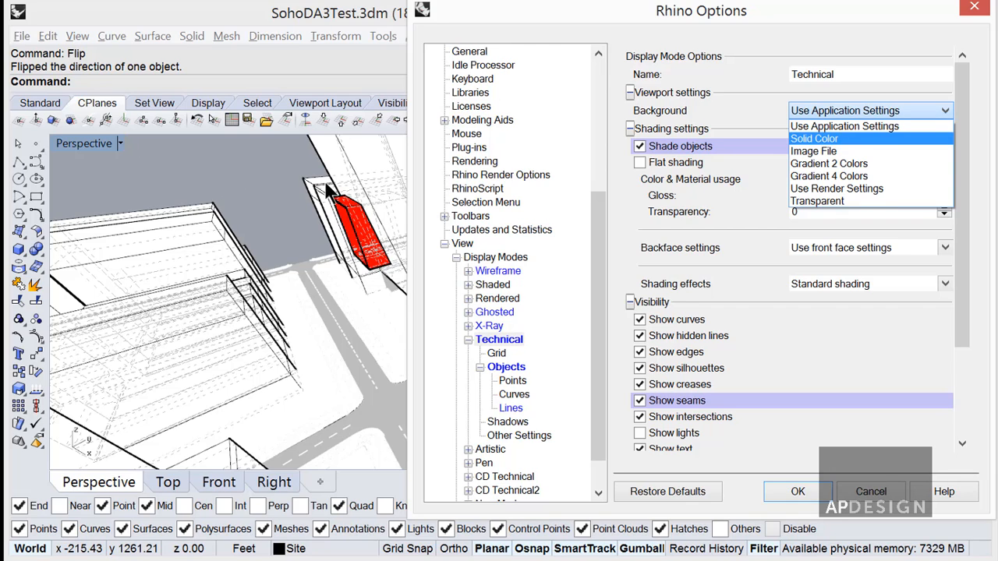
{"action": "left_click", "coordinate": [819, 139]}
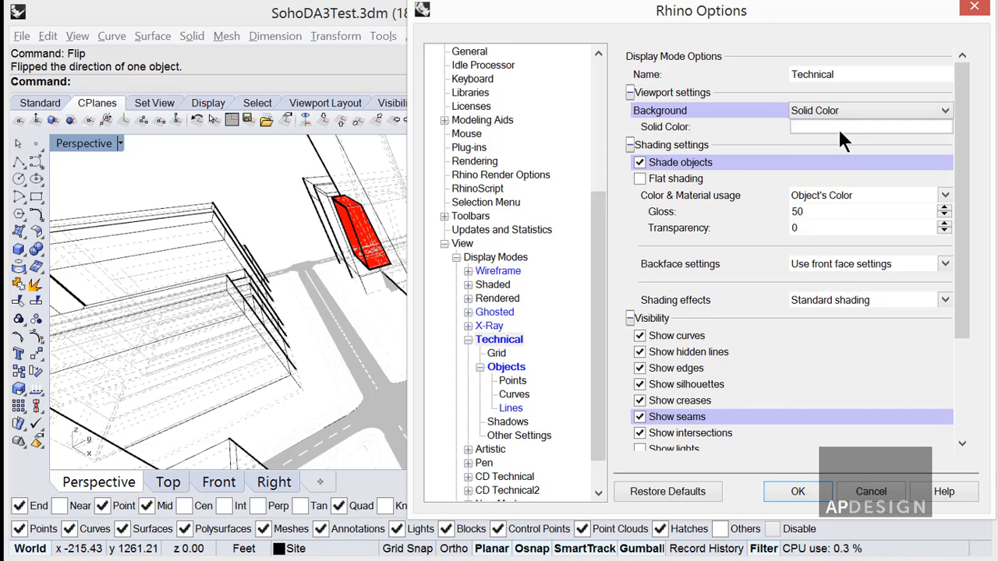
{"action": "left_click", "coordinate": [784, 492]}
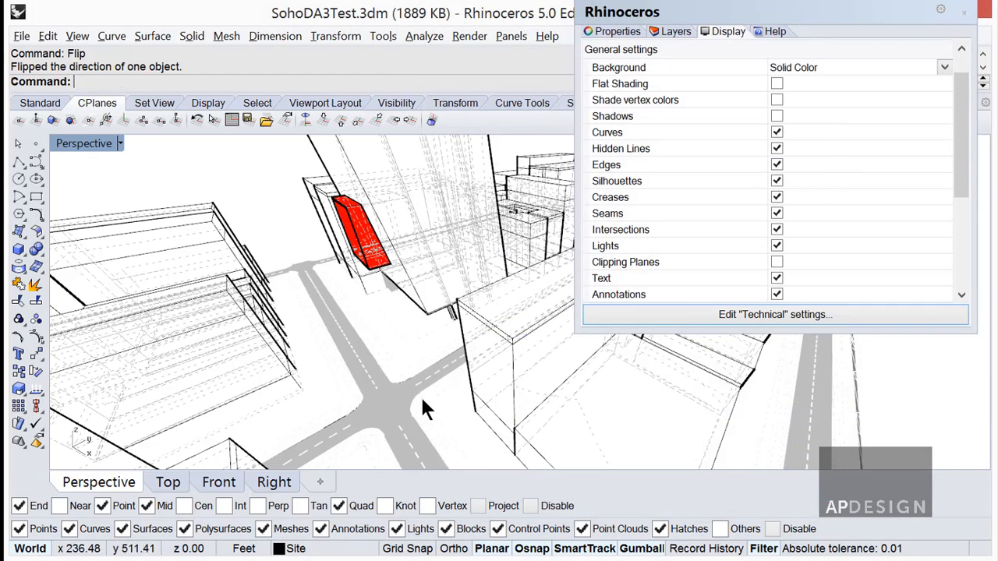
Turn off Hidden Lines for the Technical display mode and inspect the clean line drawing around the tower.
{"action": "left_click", "coordinate": [777, 149]}
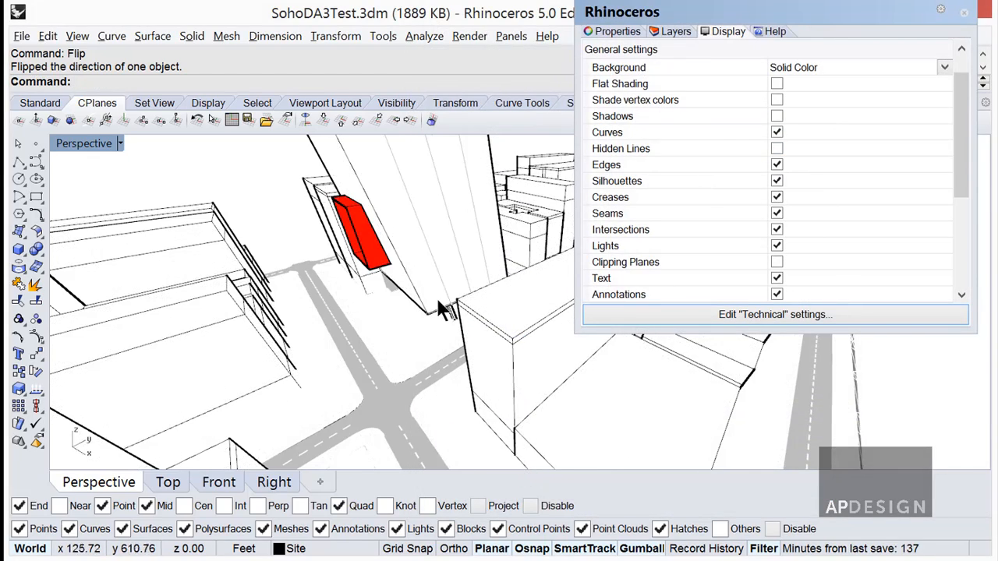
{"action": "right_click_drag", "start_coordinate": [435, 296], "coordinate": [464, 345]}
{"action": "scroll", "coordinate": [440, 379], "scroll_direction": "up", "scroll_amount": 3}
{"action": "scroll", "coordinate": [421, 411], "scroll_direction": "up", "scroll_amount": 3}
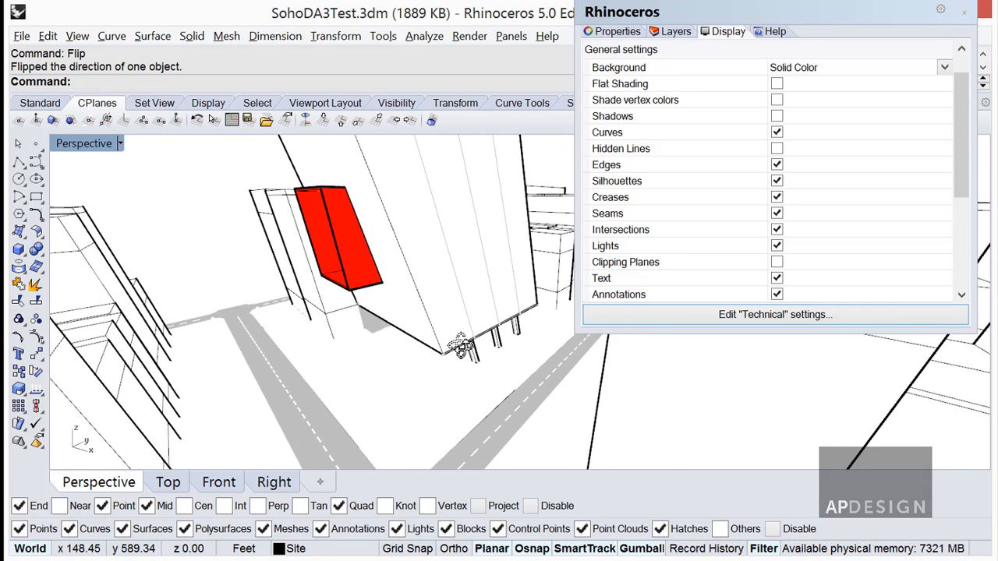
{"action": "right_click_drag", "start_coordinate": [574, 394], "coordinate": [555, 396]}
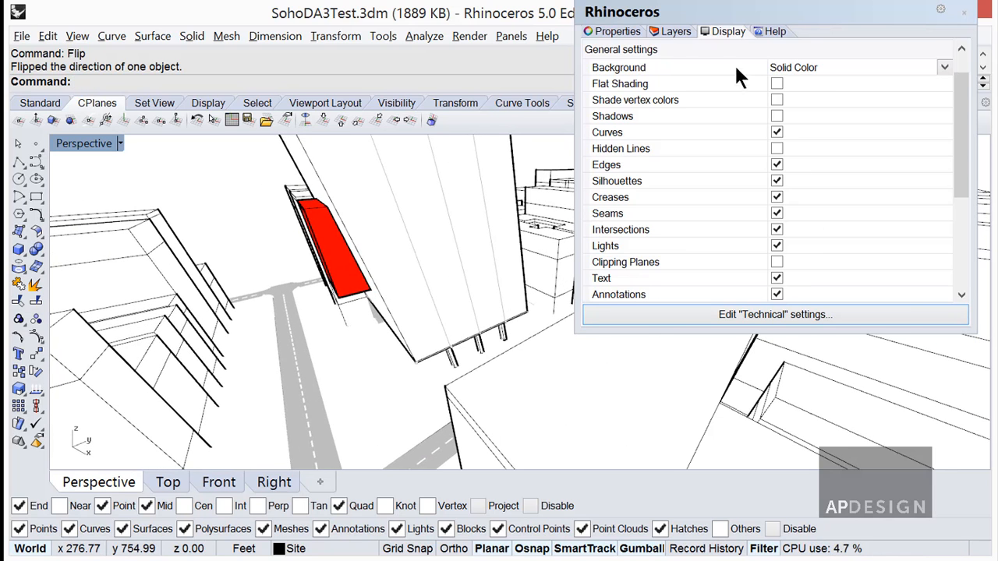
Switch the Perspective viewport to the Shaded display mode.
{"action": "left_click", "coordinate": [120, 144]}
{"action": "left_click", "coordinate": [107, 205]}
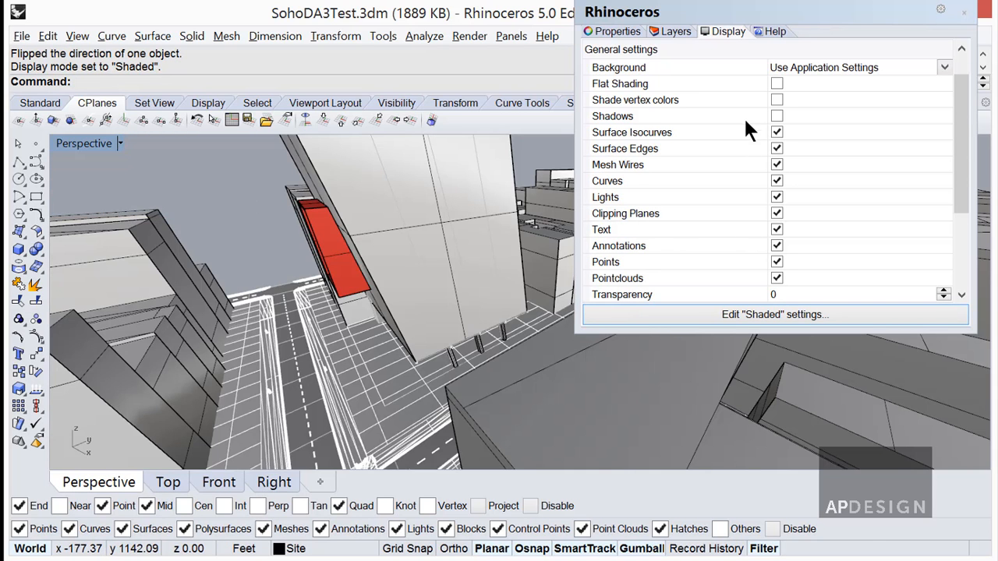
{"action": "right_click_drag", "start_coordinate": [445, 241], "coordinate": [423, 290]}
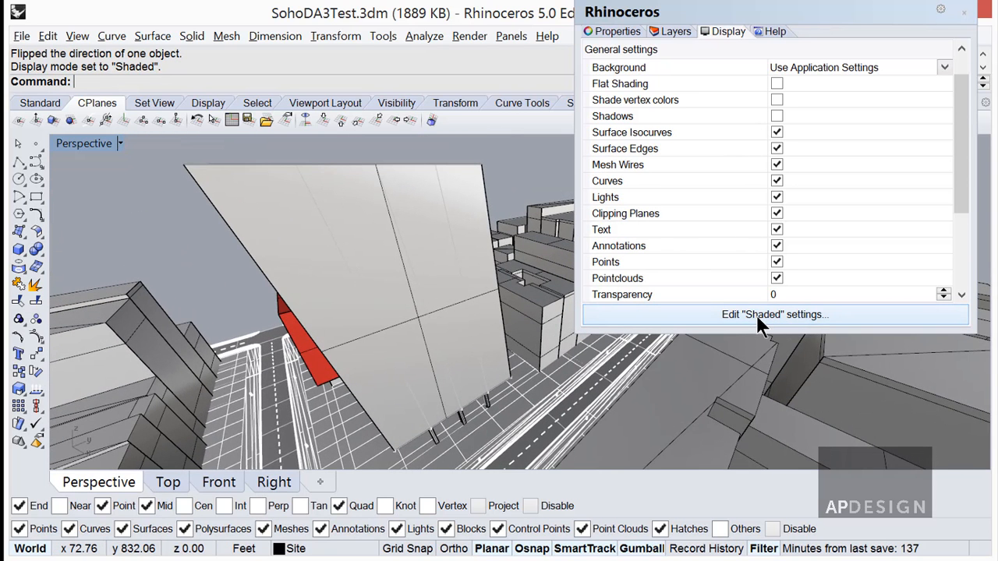
Compare the tower with and without surface isocurves, and leave Surface Isocurves off in the Shaded display mode.
{"action": "left_click", "coordinate": [776, 132]}
{"action": "right_click_drag", "start_coordinate": [467, 316], "coordinate": [484, 296]}
{"action": "left_click", "coordinate": [776, 132]}
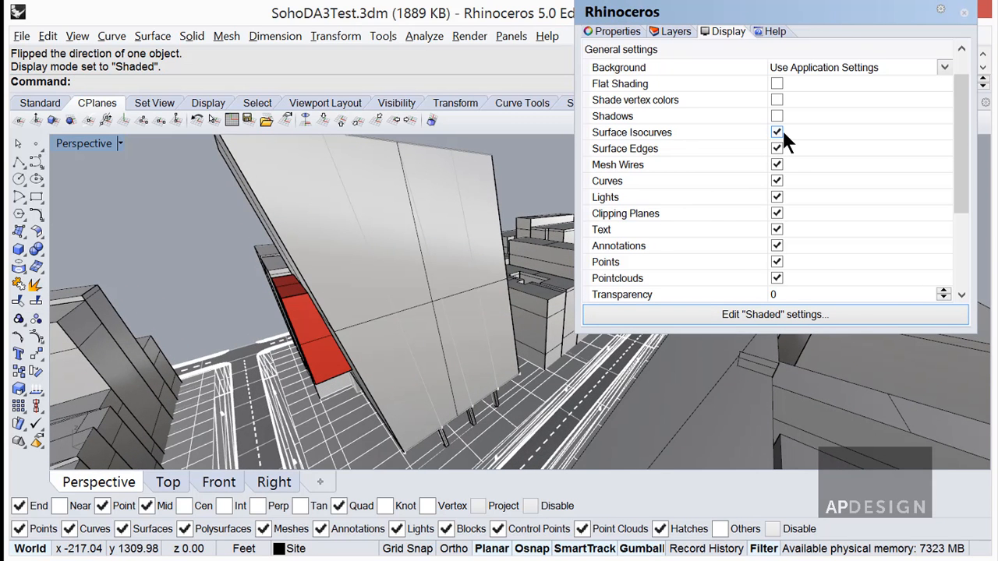
{"action": "right_click_drag", "start_coordinate": [484, 328], "coordinate": [468, 361]}
{"action": "right_click_drag", "start_coordinate": [417, 313], "coordinate": [280, 298]}
{"action": "left_click", "coordinate": [775, 132]}
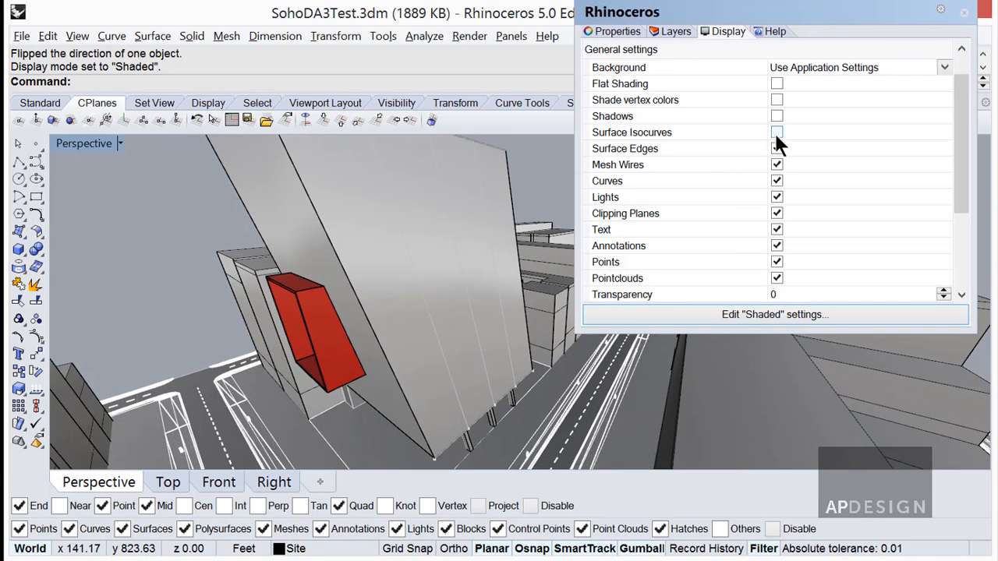
{"action": "right_click_drag", "start_coordinate": [505, 311], "coordinate": [641, 321]}
Set the Shaded display mode's background to a solid White color.
{"action": "left_click", "coordinate": [641, 315]}
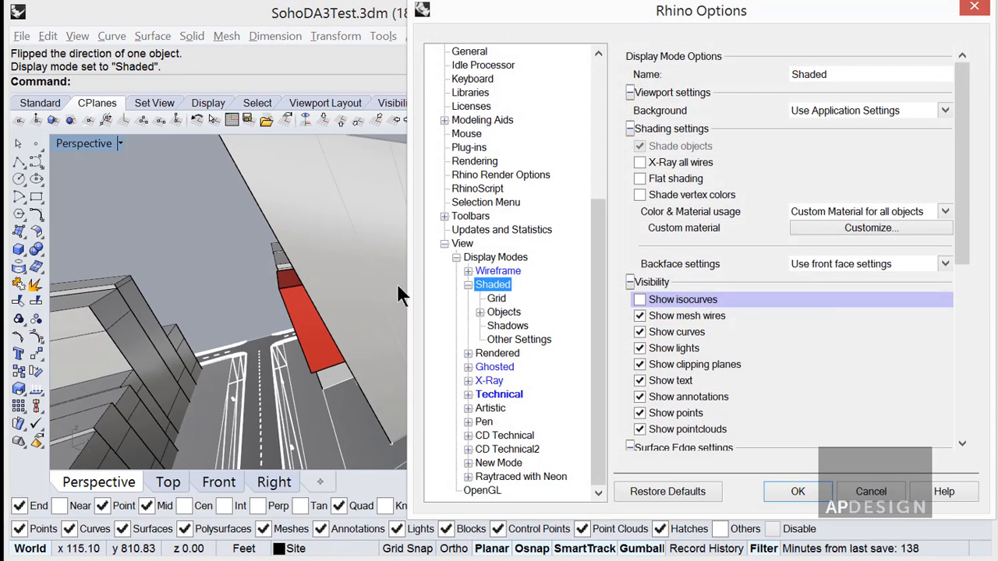
{"action": "left_click", "coordinate": [938, 110]}
{"action": "left_click", "coordinate": [897, 136]}
{"action": "left_click", "coordinate": [897, 127]}
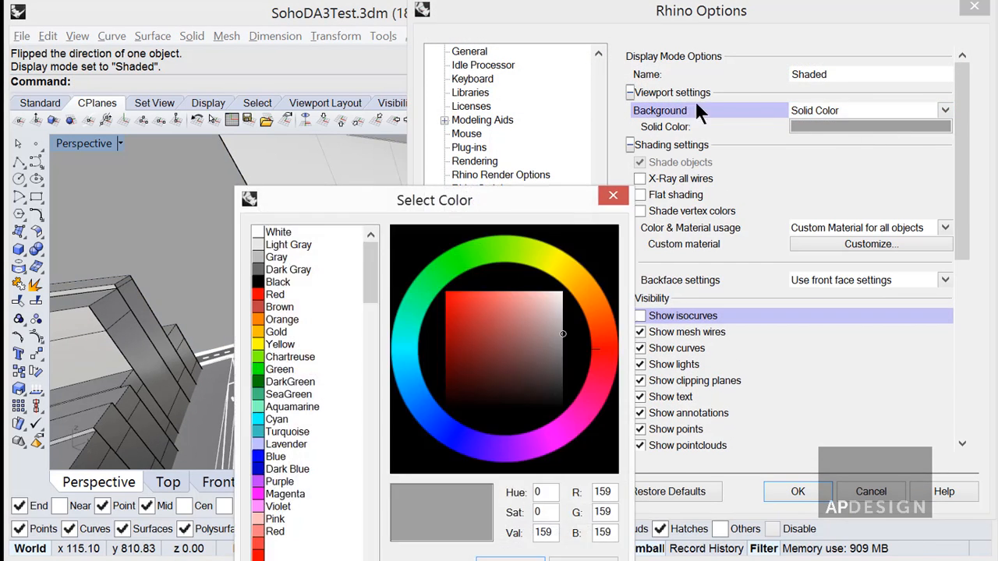
{"action": "left_click", "coordinate": [276, 233]}
{"action": "left_click", "coordinate": [499, 558]}
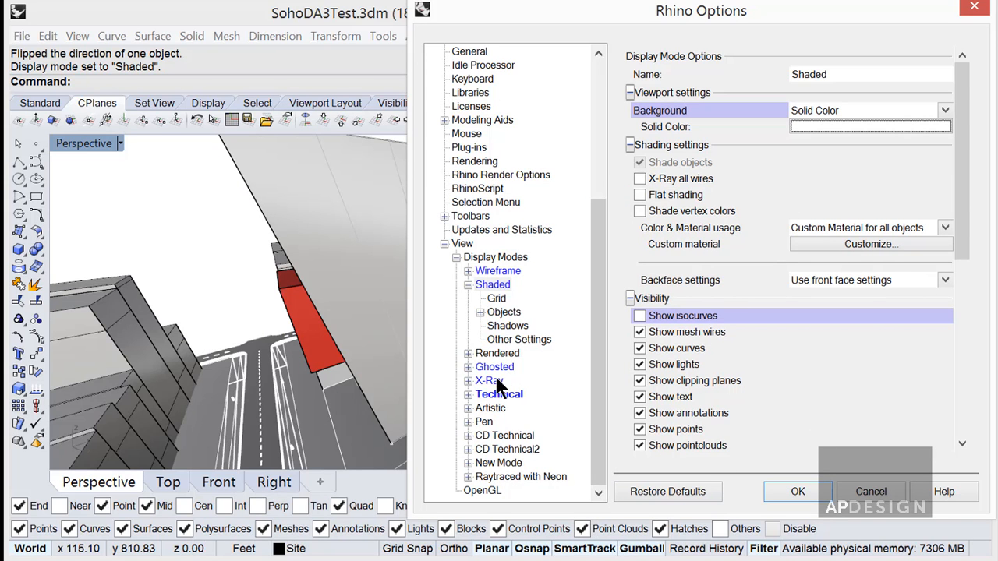
Set the Shaded display mode's surface edge color usage to a single color for all edges, keeping black.
{"action": "left_click", "coordinate": [485, 309]}
{"action": "left_click", "coordinate": [480, 312]}
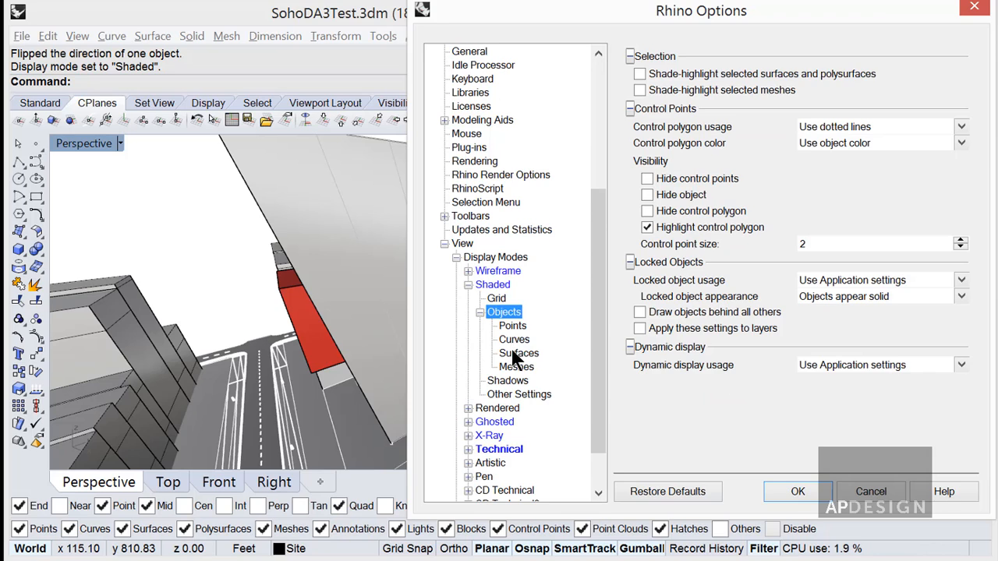
{"action": "left_click", "coordinate": [517, 354]}
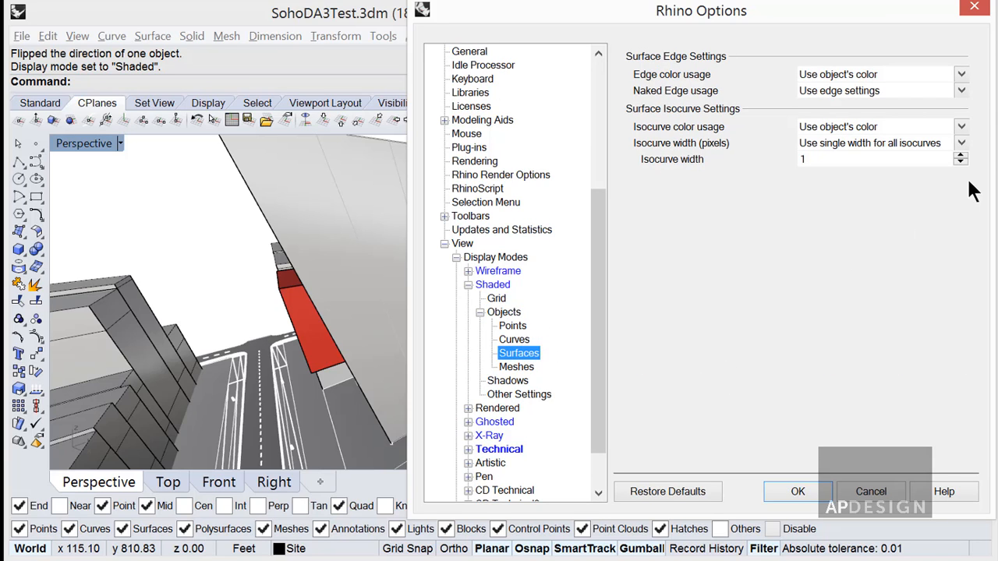
{"action": "left_click", "coordinate": [961, 76]}
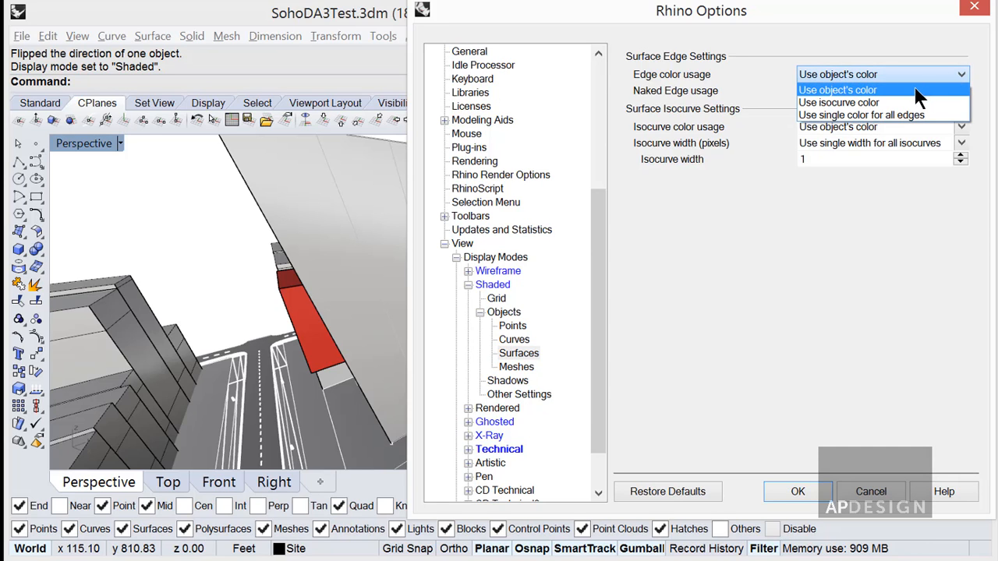
{"action": "left_click", "coordinate": [876, 113]}
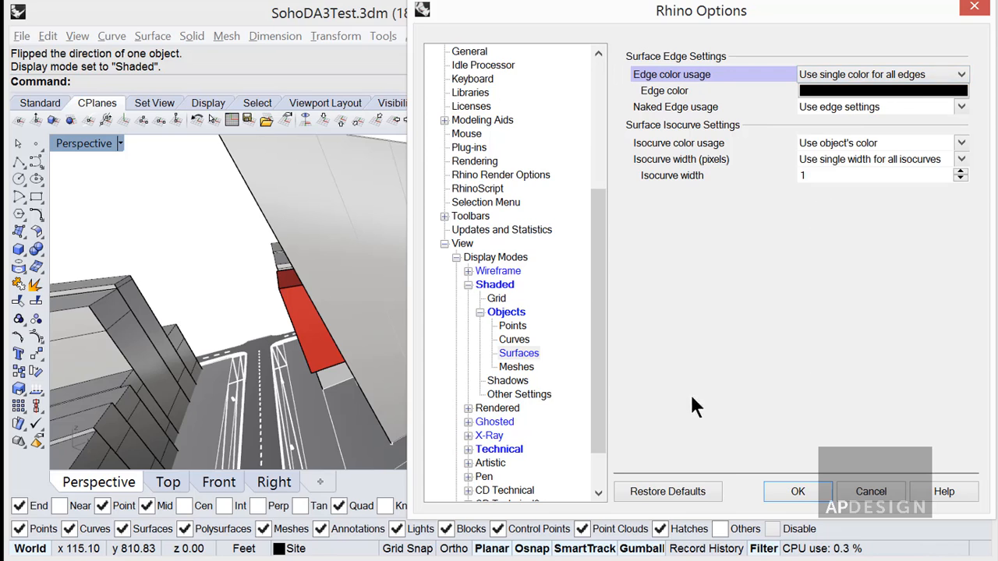
{"action": "left_click", "coordinate": [960, 75]}
{"action": "left_click", "coordinate": [938, 86]}
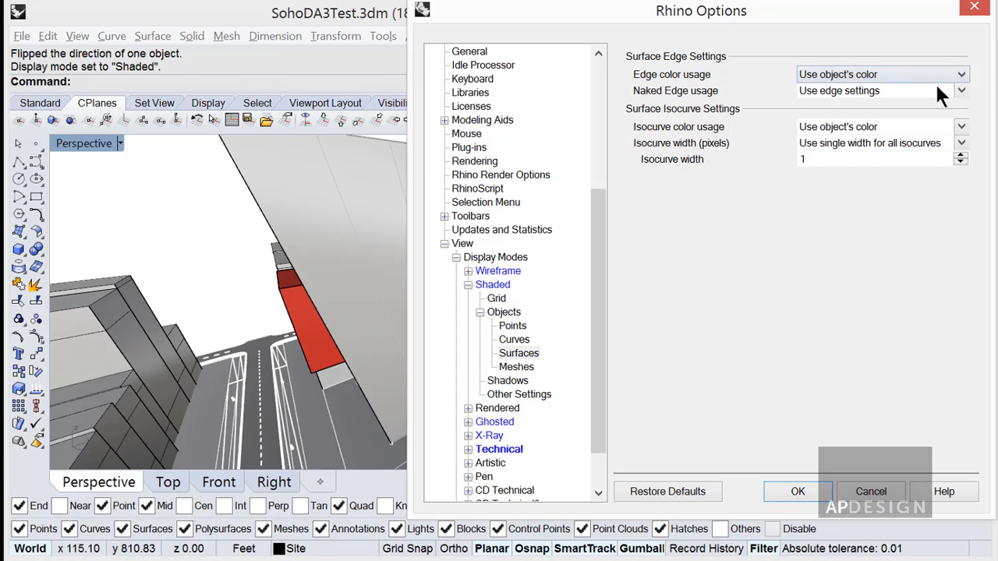
{"action": "left_click", "coordinate": [960, 75]}
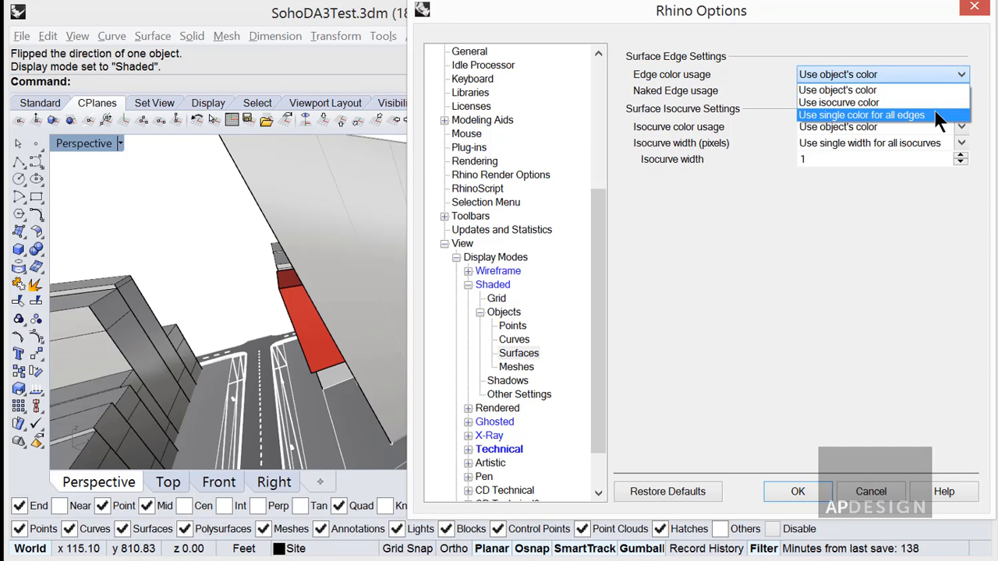
{"action": "left_click", "coordinate": [937, 115]}
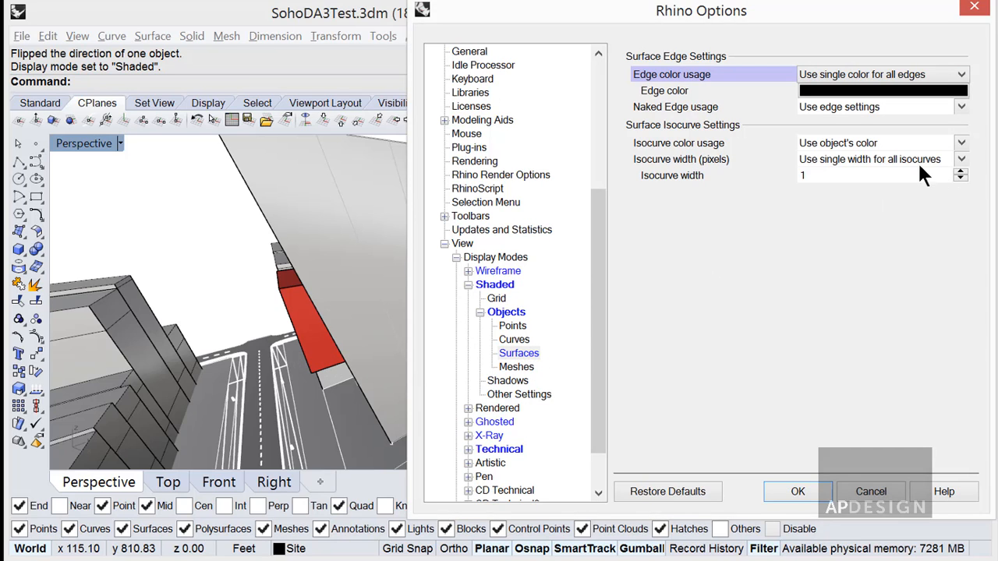
Review the curve, mesh, point and surface settings of the Shaded display mode and apply the display mode changes.
{"action": "left_click", "coordinate": [518, 344]}
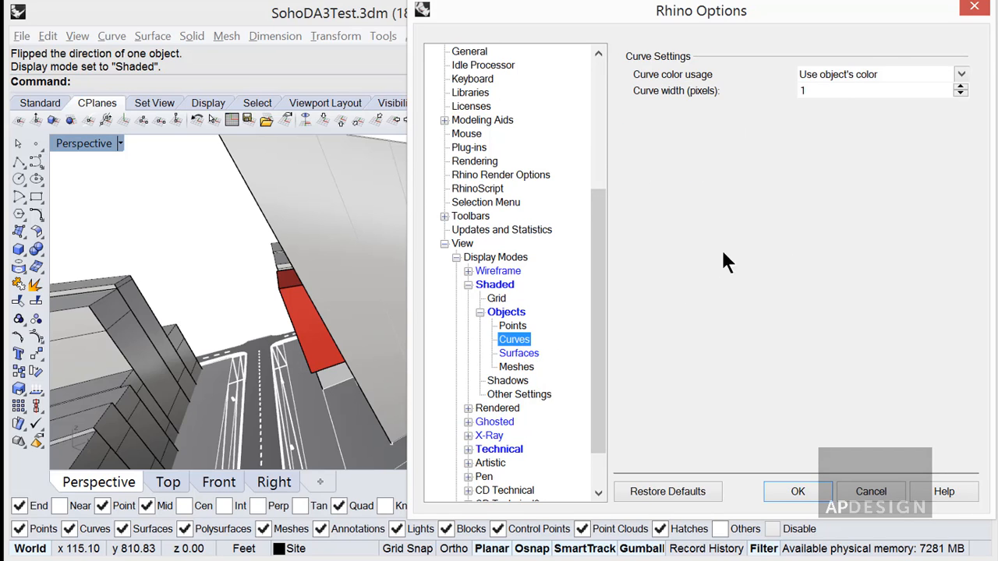
{"action": "left_click", "coordinate": [518, 367]}
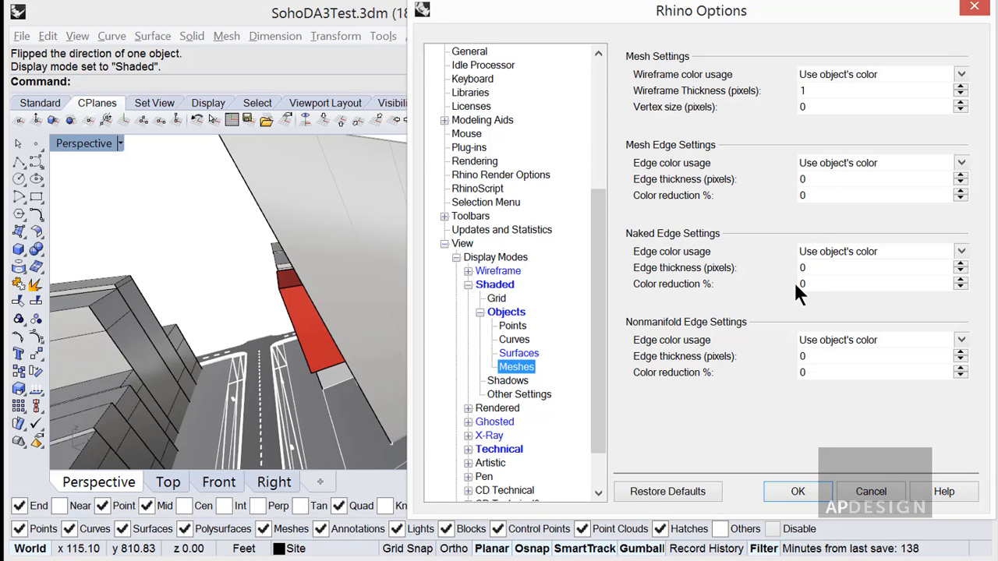
{"action": "left_click", "coordinate": [520, 353]}
{"action": "key", "text": "Up"}
{"action": "key", "text": "Up"}
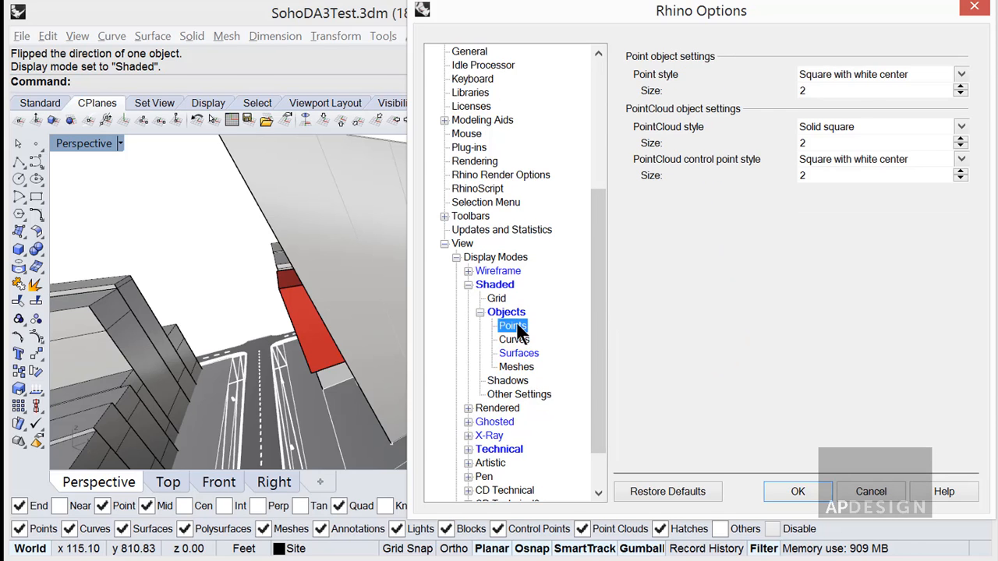
{"action": "left_click", "coordinate": [521, 353]}
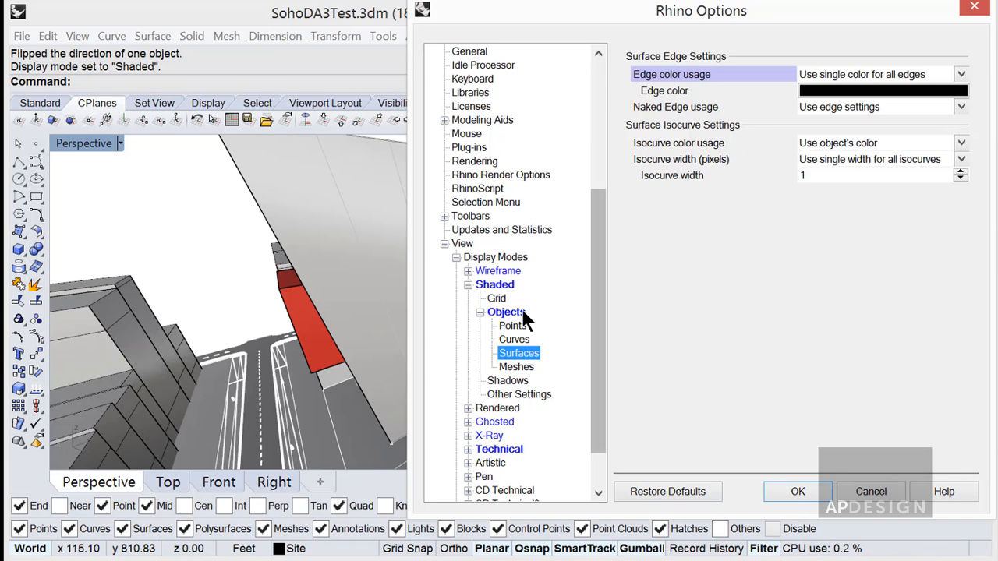
{"action": "left_click", "coordinate": [499, 285]}
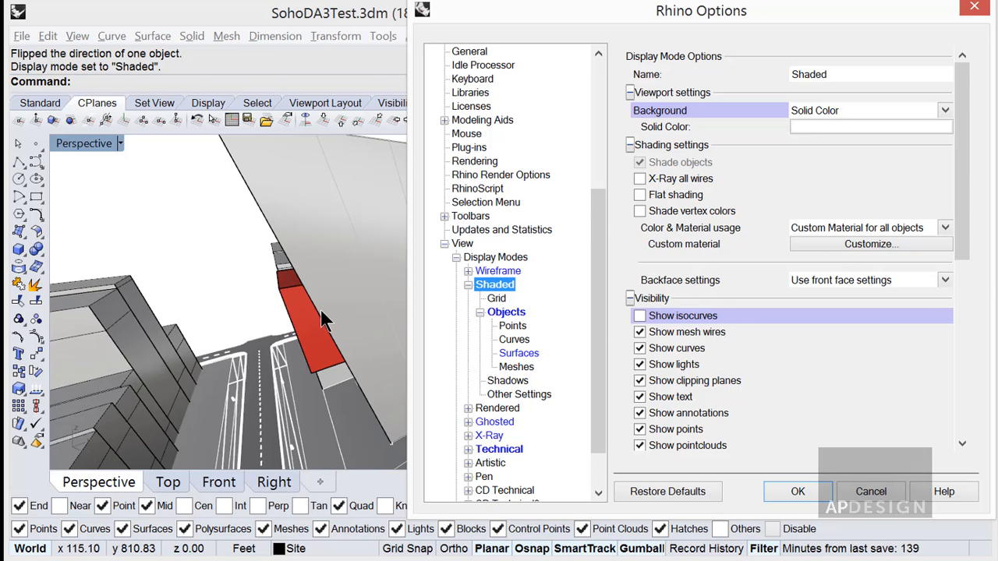
{"action": "left_click", "coordinate": [798, 492]}
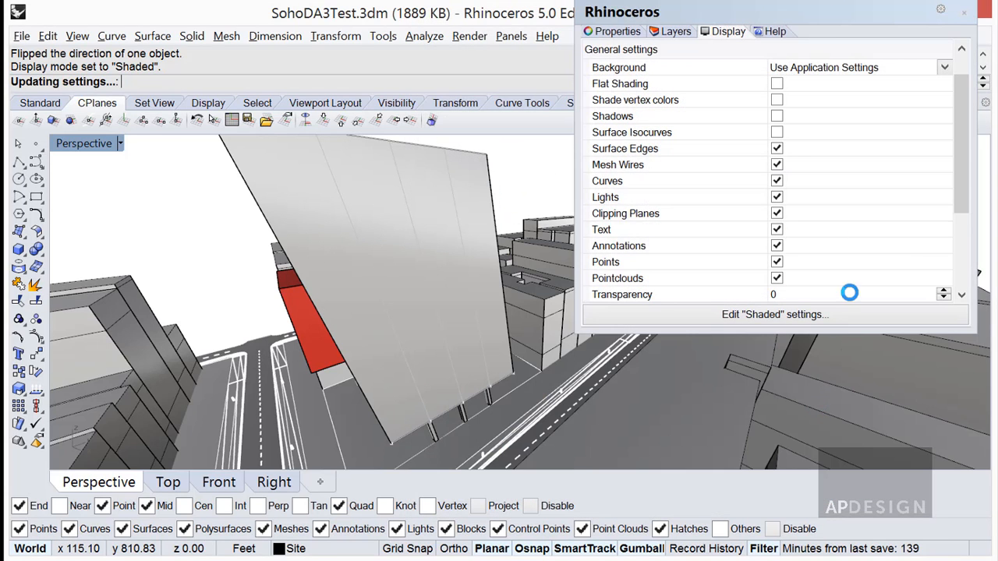
Select the tower, check its object properties and layer color, and clear the selection.
{"action": "left_click", "coordinate": [480, 201]}
{"action": "left_click", "coordinate": [675, 32]}
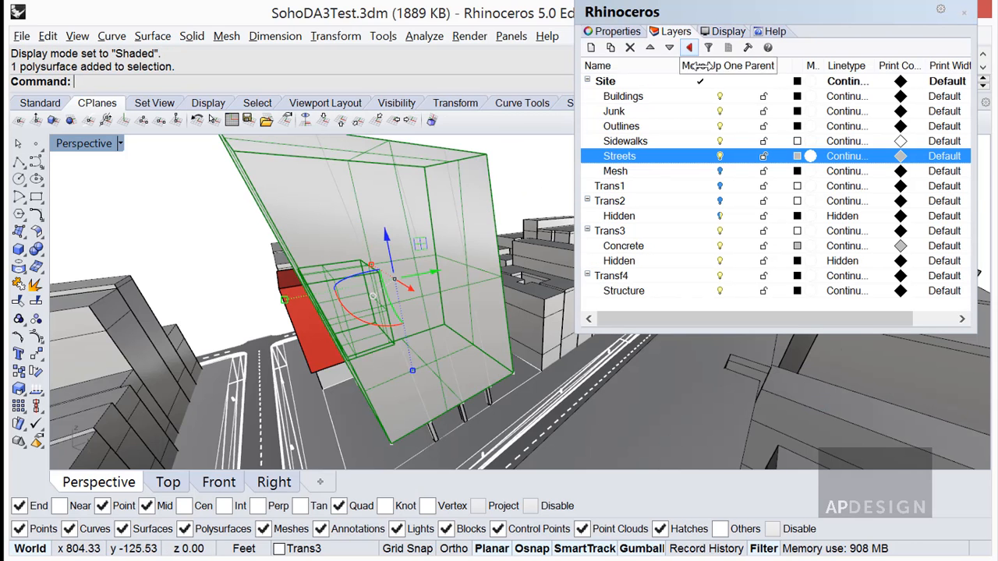
{"action": "left_click", "coordinate": [618, 31]}
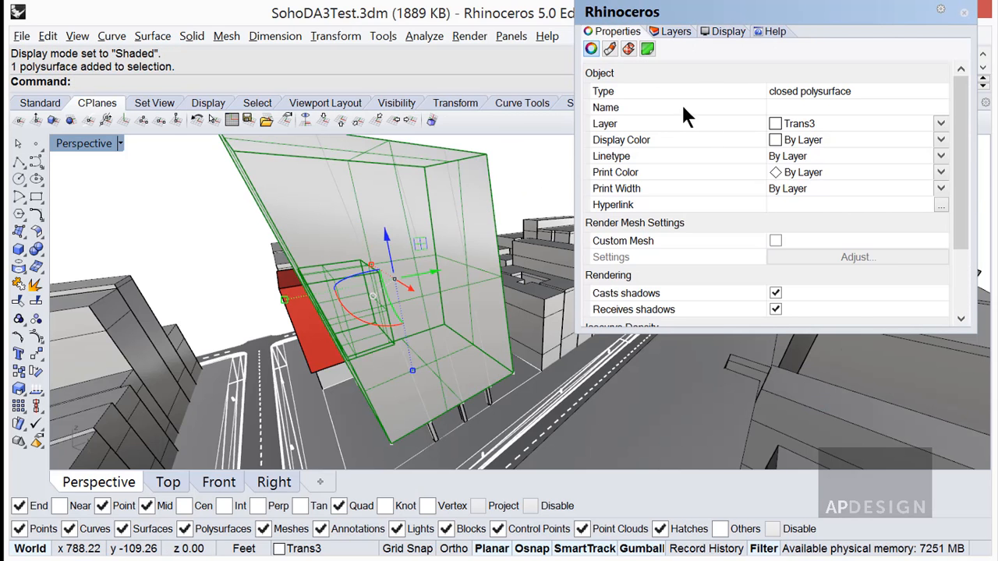
{"action": "left_click", "coordinate": [675, 32]}
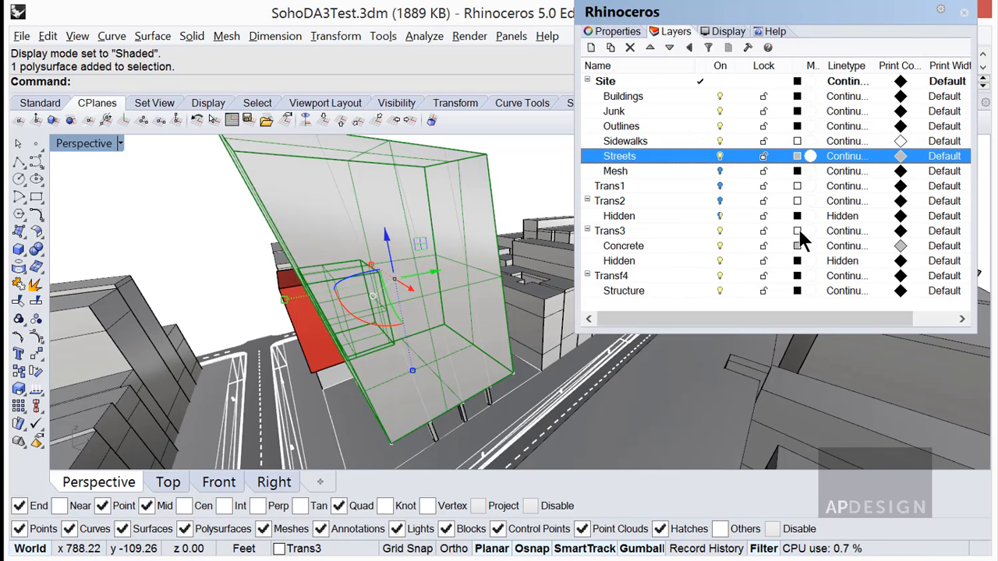
{"action": "left_click", "coordinate": [519, 199]}
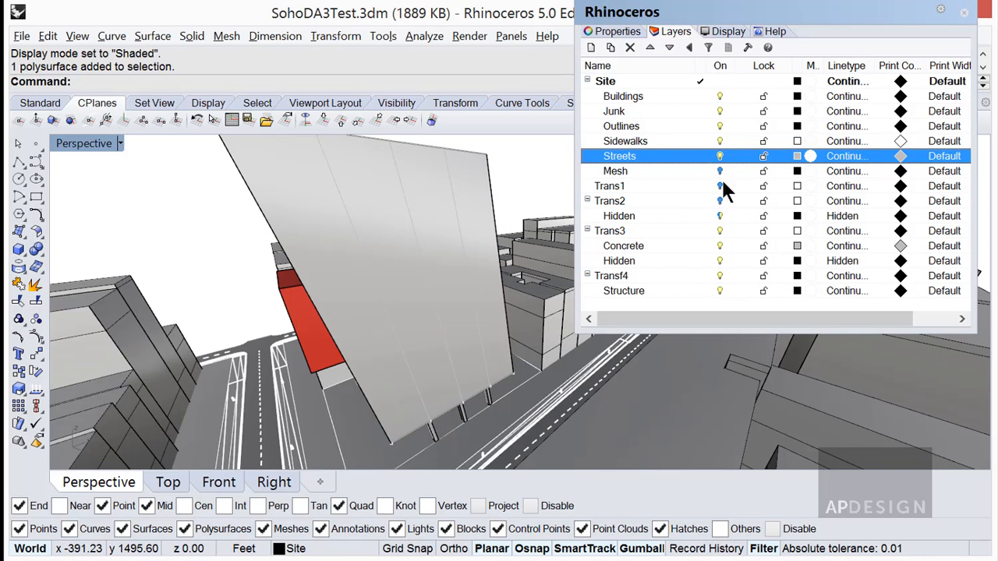
Set the Shaded display mode's ambient color to a grayscale swatch with RGB 190 and apply it to the viewport.
{"action": "left_click", "coordinate": [718, 29]}
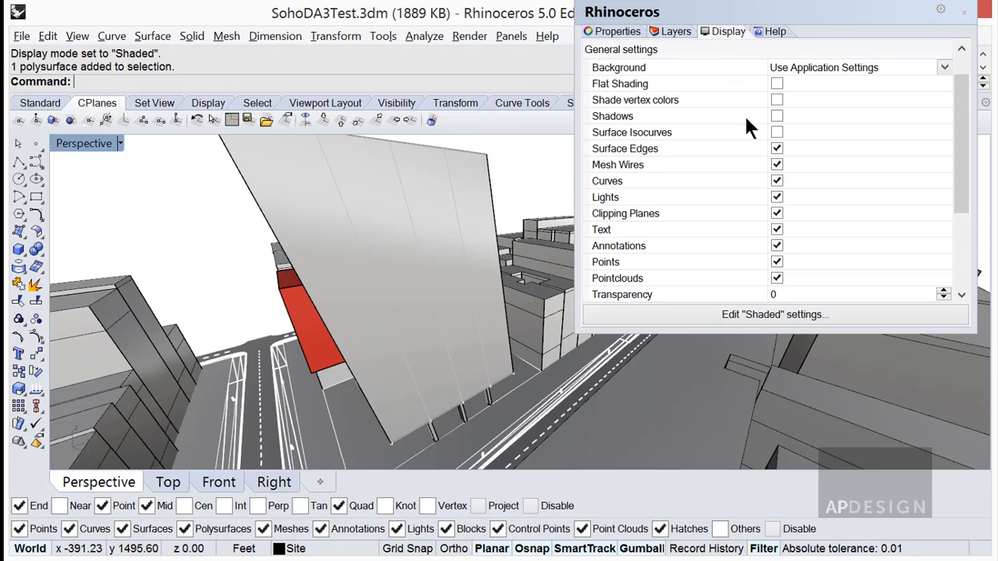
{"action": "left_click", "coordinate": [787, 314]}
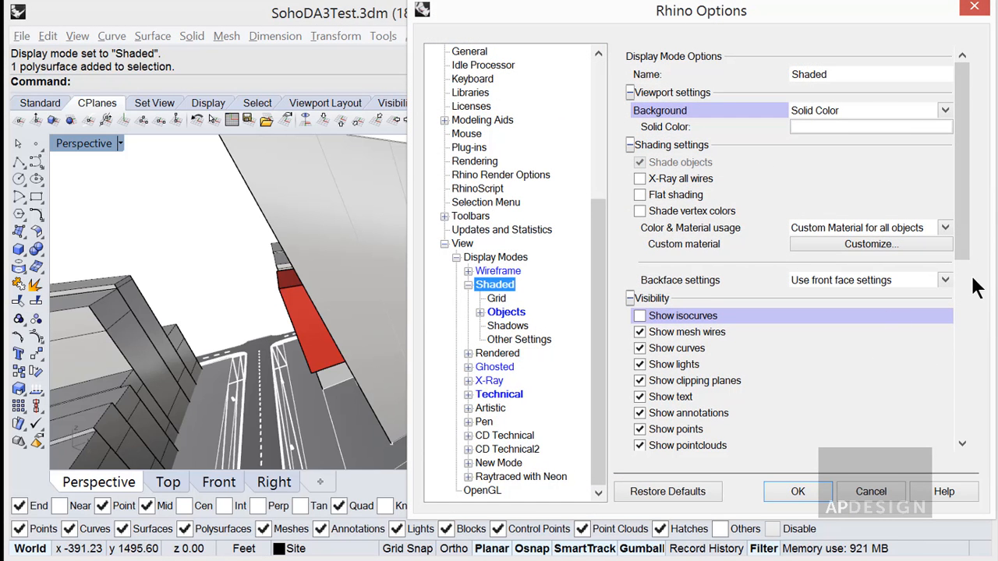
{"action": "scroll", "coordinate": [963, 350], "scroll_direction": "down", "scroll_amount": 4}
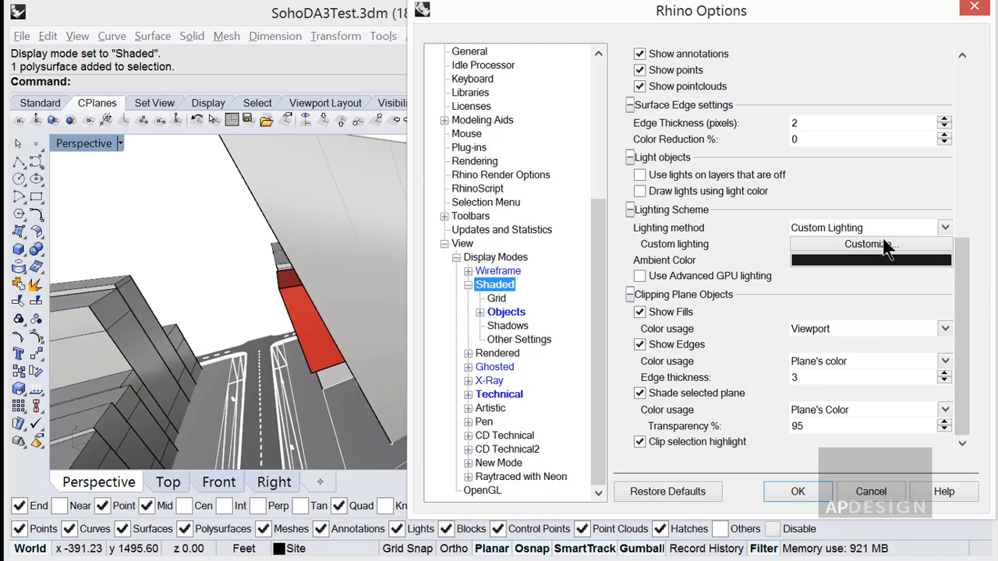
{"action": "left_click", "coordinate": [934, 225]}
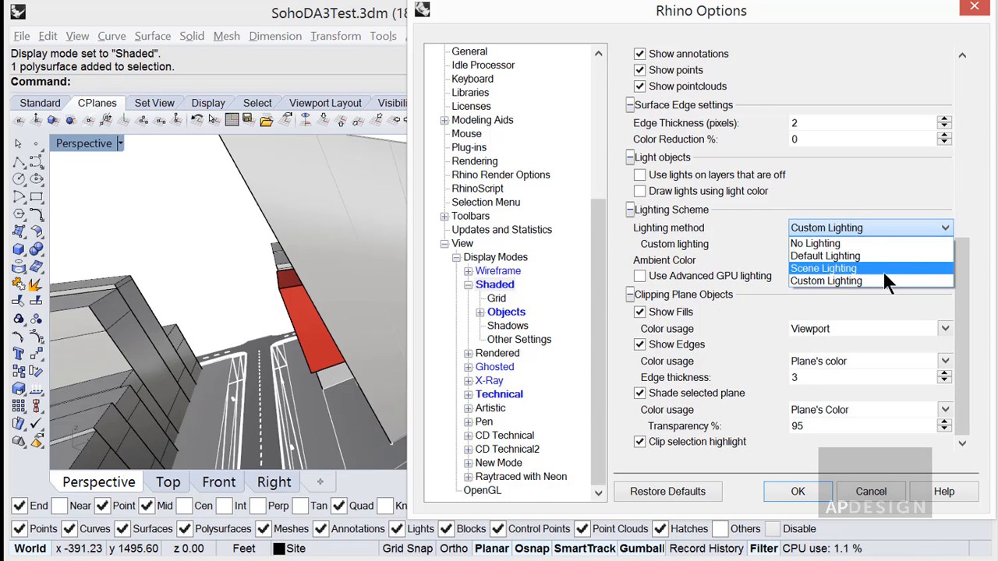
{"action": "left_click", "coordinate": [938, 207]}
{"action": "left_click", "coordinate": [896, 259]}
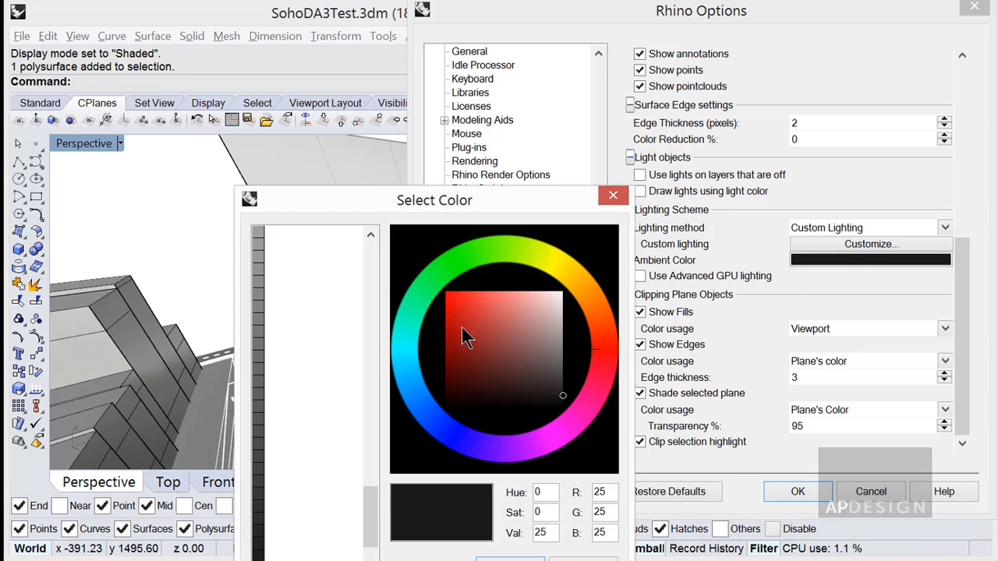
{"action": "left_click", "coordinate": [265, 244]}
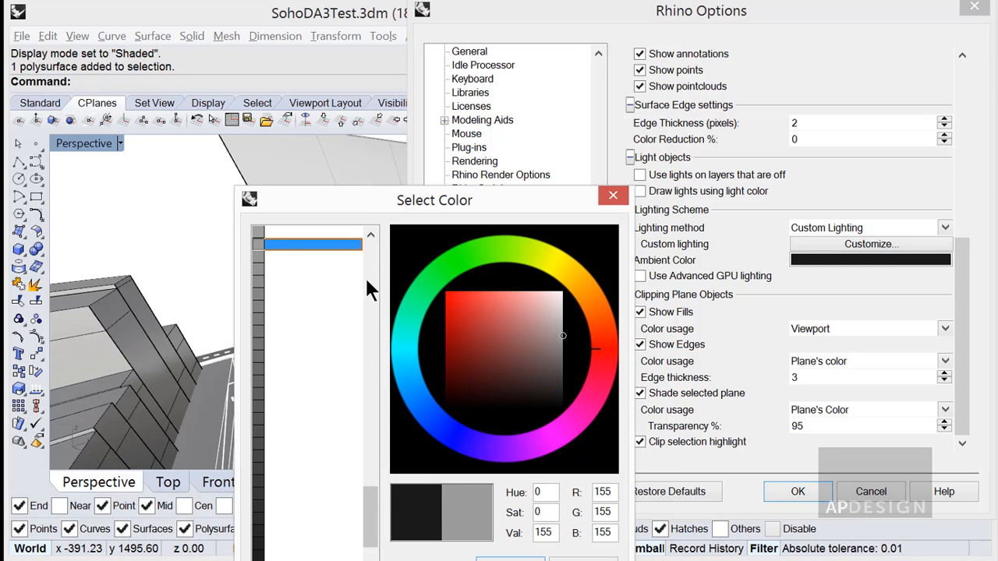
{"action": "scroll", "coordinate": [369, 244], "scroll_direction": "up", "scroll_amount": 3}
{"action": "left_click", "coordinate": [273, 493]}
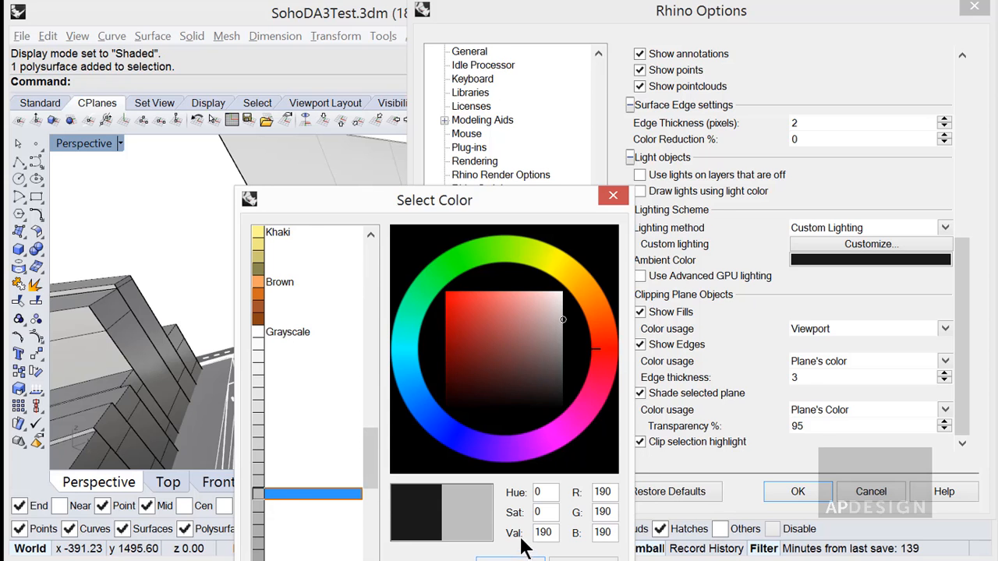
{"action": "key", "text": "Return"}
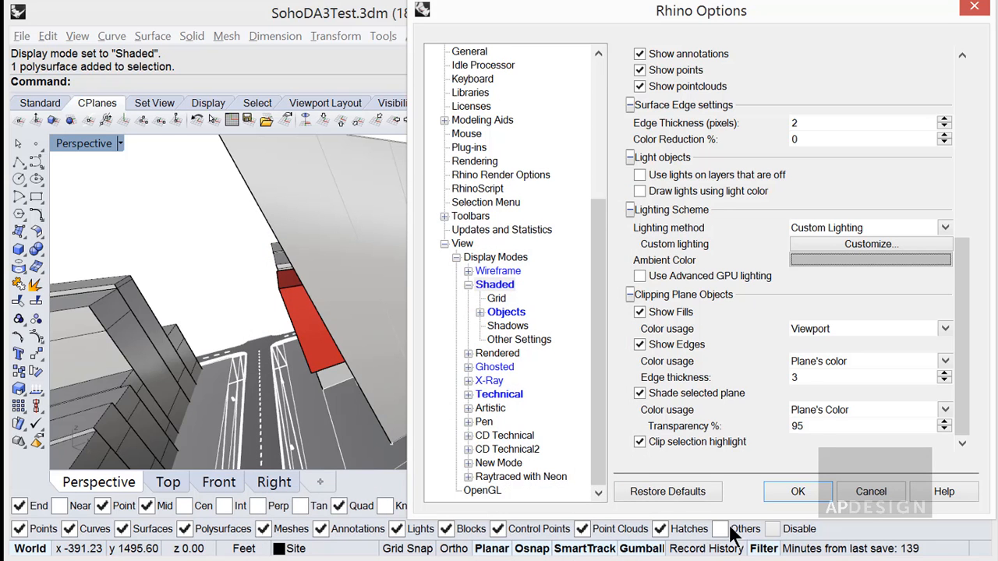
{"action": "left_click", "coordinate": [816, 485]}
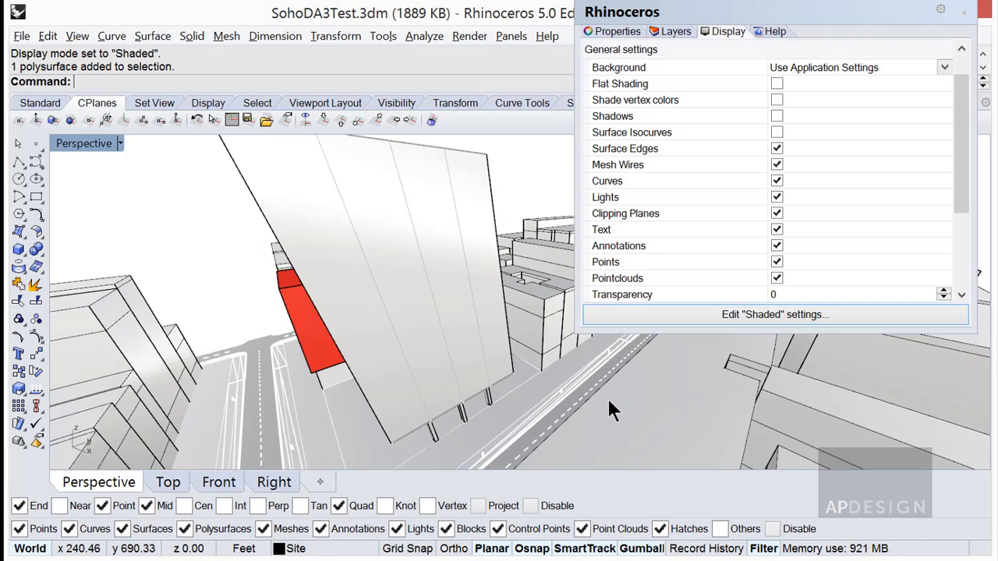
Reopen the Shaded display mode settings and set the lighting method to No Lighting.
{"action": "left_click", "coordinate": [754, 314]}
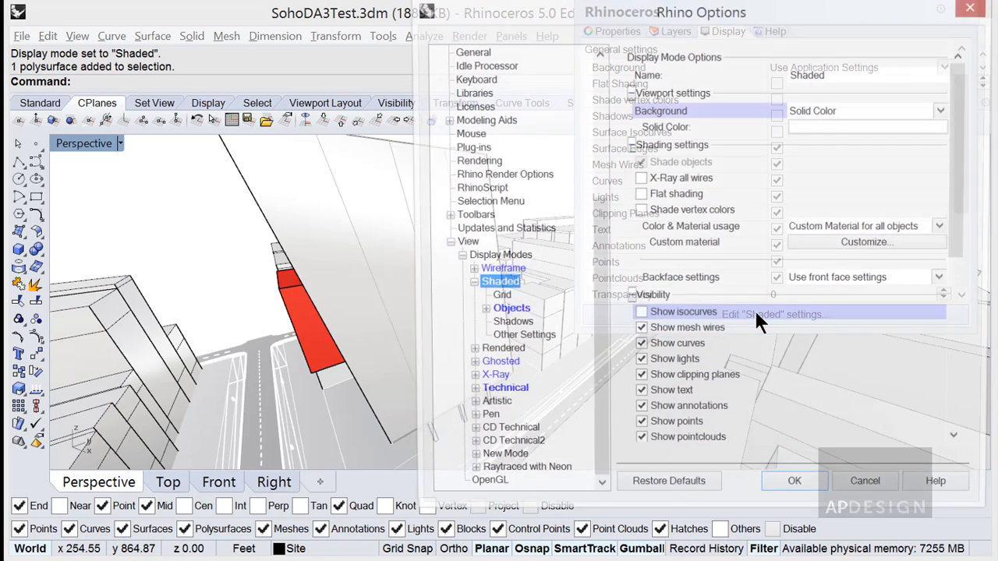
{"action": "left_click", "coordinate": [883, 242]}
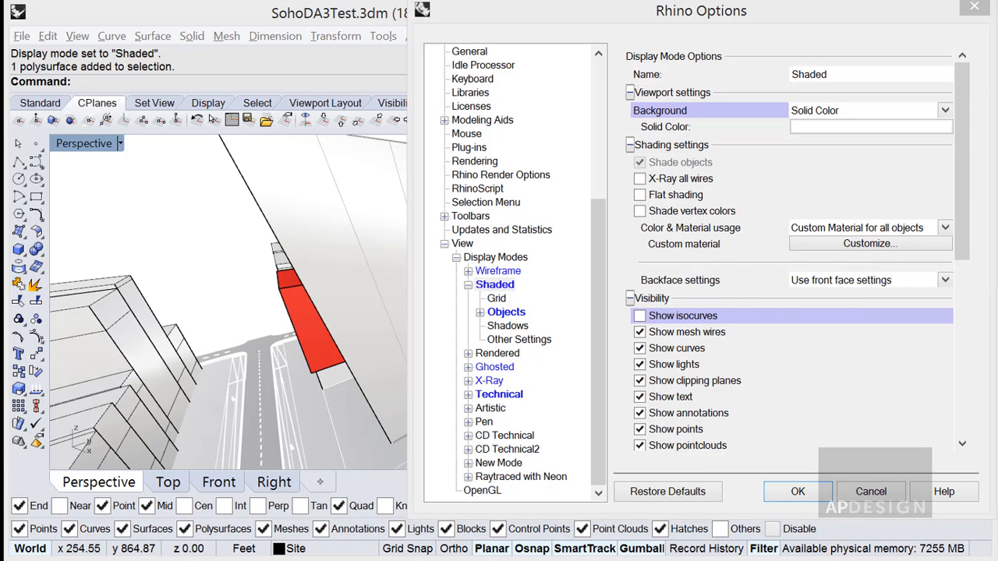
{"action": "left_click", "coordinate": [938, 227]}
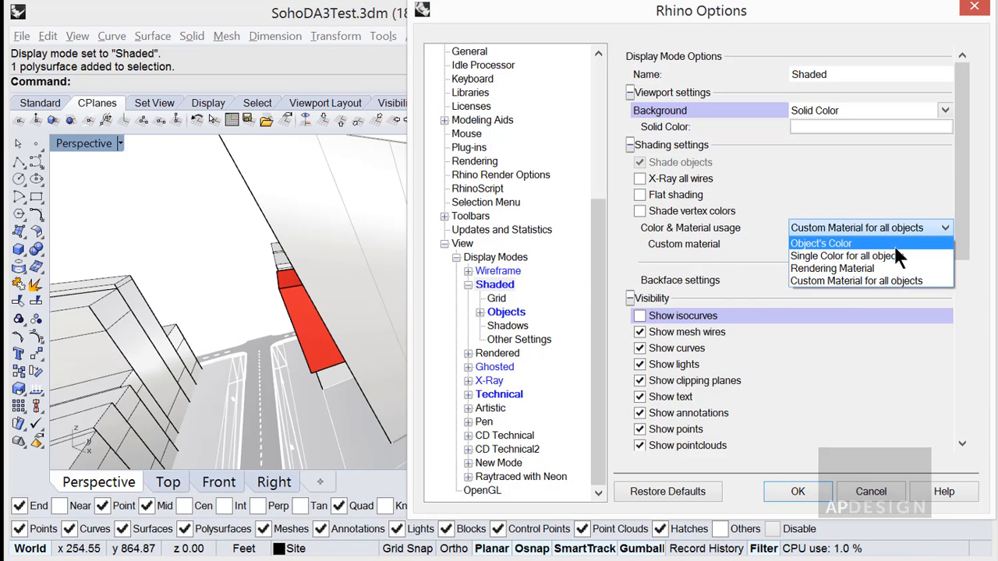
{"action": "left_click", "coordinate": [770, 247]}
{"action": "scroll", "coordinate": [829, 330], "scroll_direction": "down", "scroll_amount": 3}
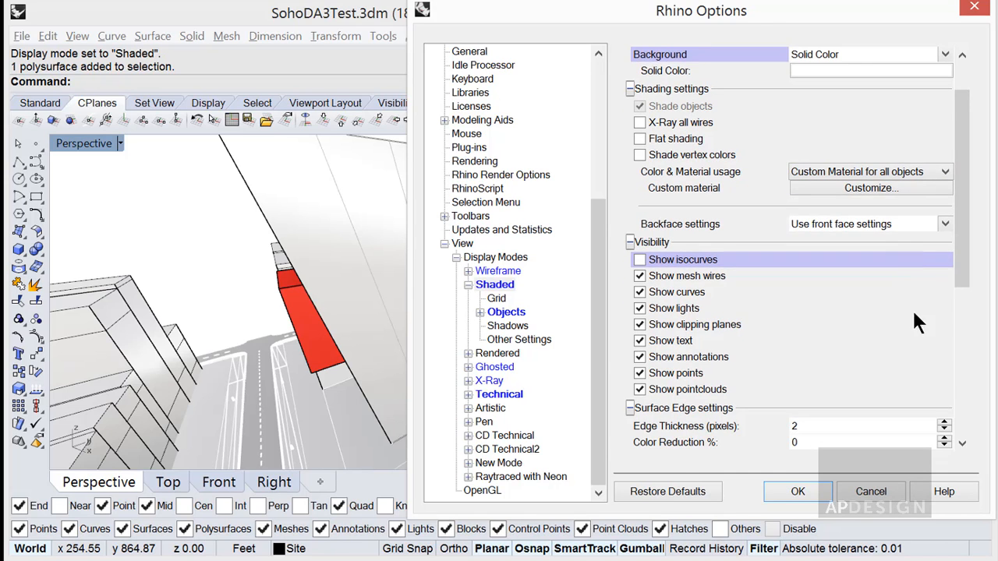
{"action": "scroll", "coordinate": [934, 388], "scroll_direction": "down", "scroll_amount": 3}
{"action": "scroll", "coordinate": [946, 366], "scroll_direction": "down", "scroll_amount": 4}
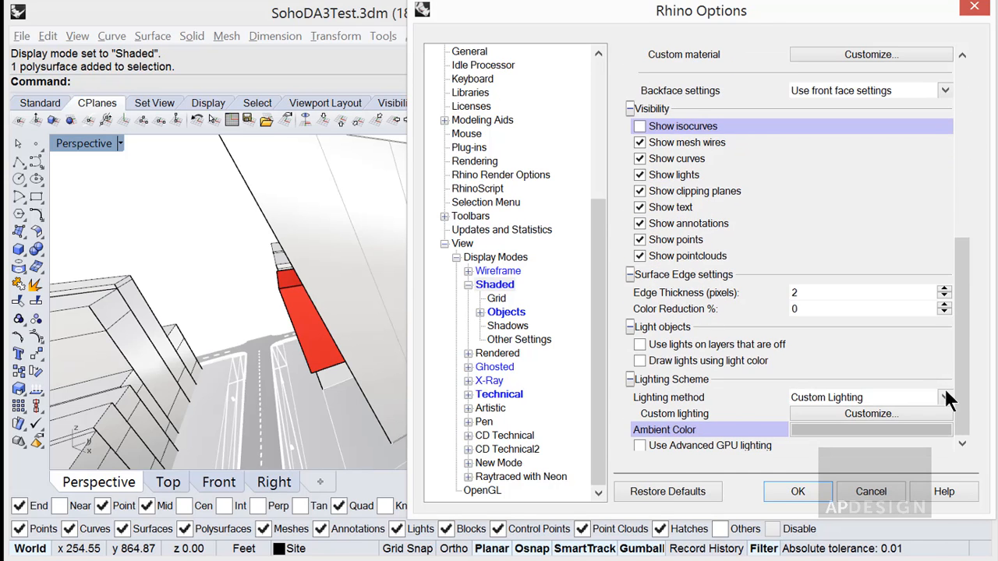
{"action": "left_click", "coordinate": [946, 398]}
{"action": "left_click", "coordinate": [878, 412]}
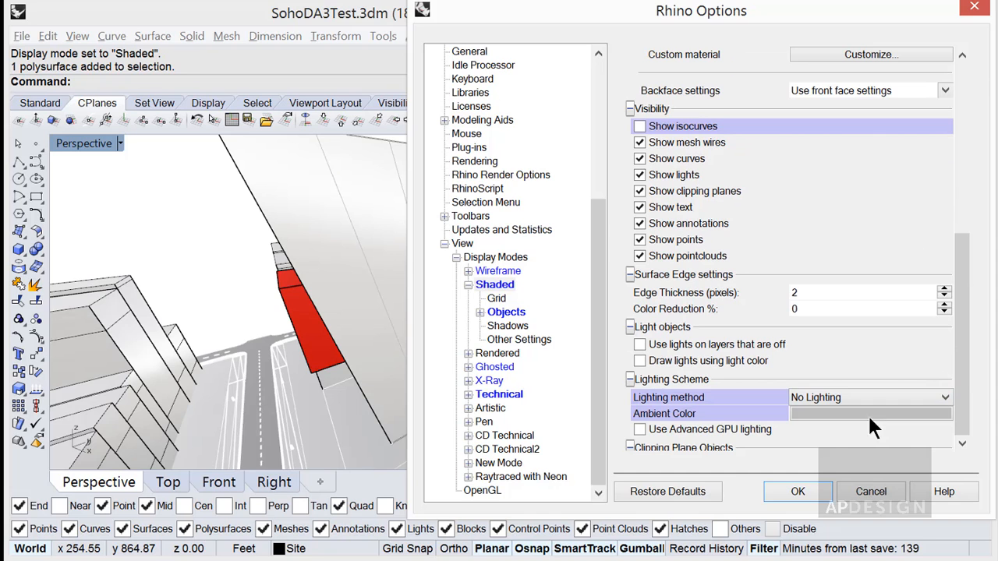
Set the Shaded display mode's ambient color to Dark Gray.
{"action": "left_click", "coordinate": [852, 414]}
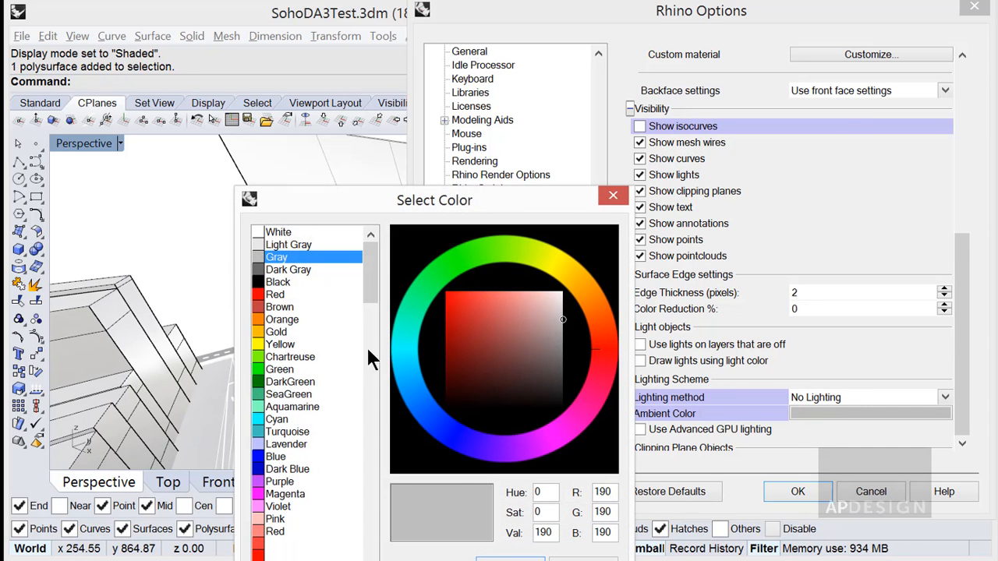
{"action": "left_click", "coordinate": [269, 269]}
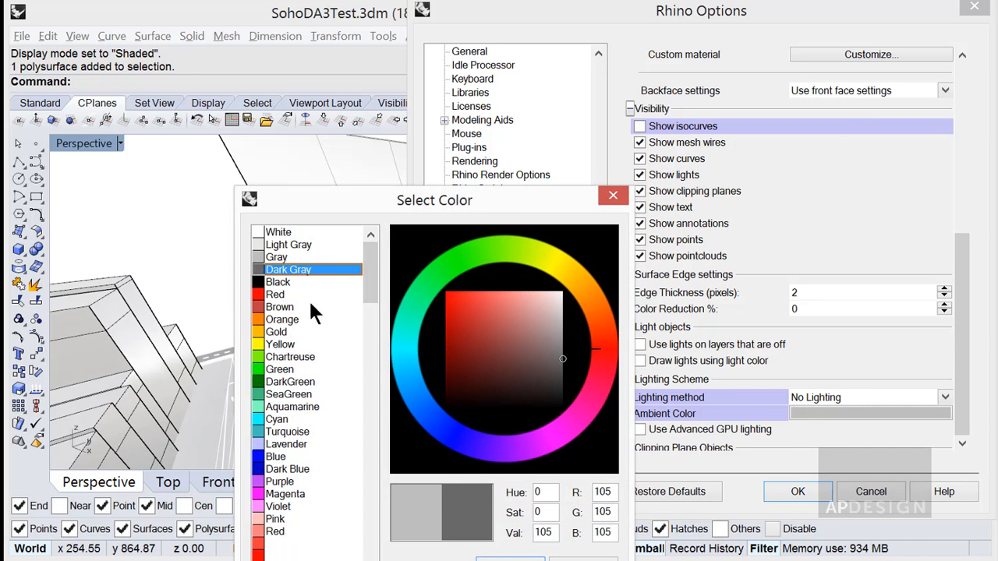
{"action": "left_click", "coordinate": [524, 557]}
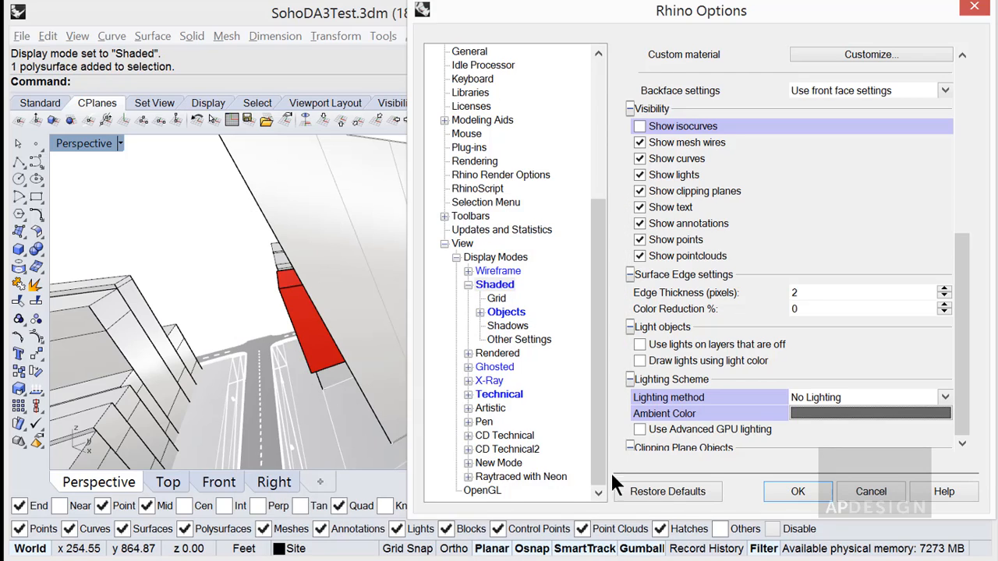
Apply the changed Shaded display mode settings, and set the mode's color and material usage to Object's Color.
{"action": "left_click", "coordinate": [797, 491]}
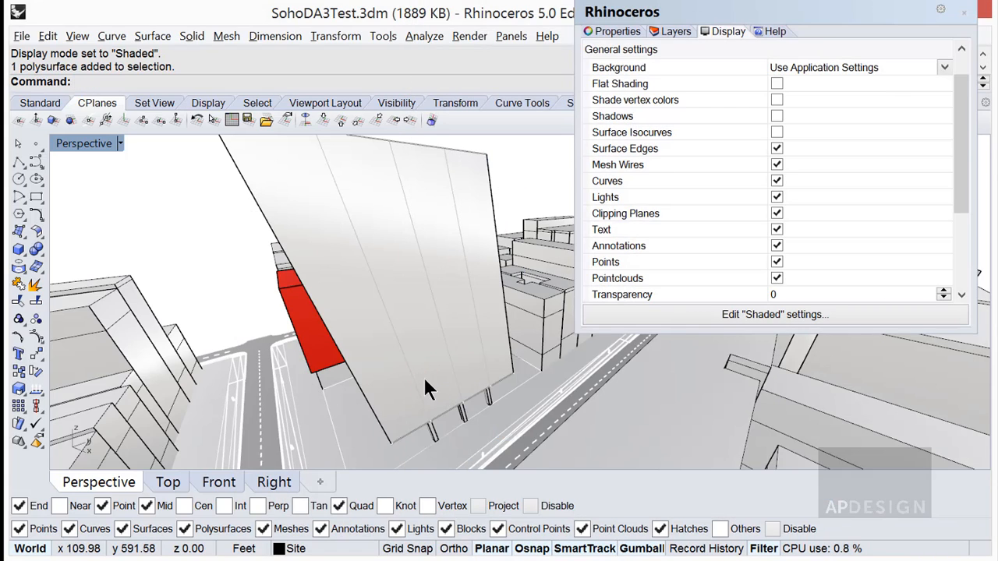
{"action": "mouse_move", "coordinate": [496, 379]}
{"action": "right_mouse_down"}
{"action": "mouse_move", "coordinate": [468, 373]}
{"action": "mouse_move", "coordinate": [482, 370]}
{"action": "right_mouse_up"}
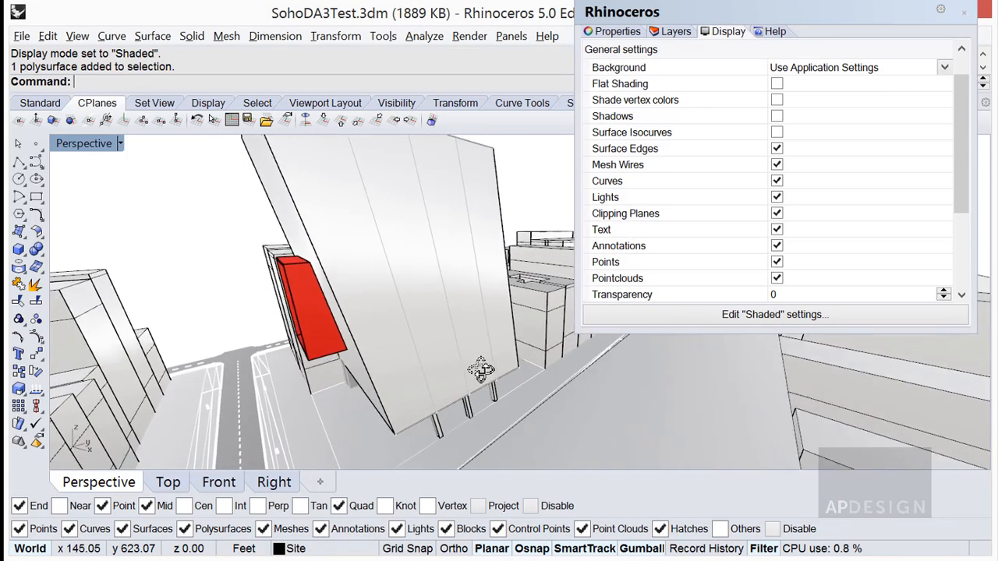
{"action": "left_click", "coordinate": [740, 316]}
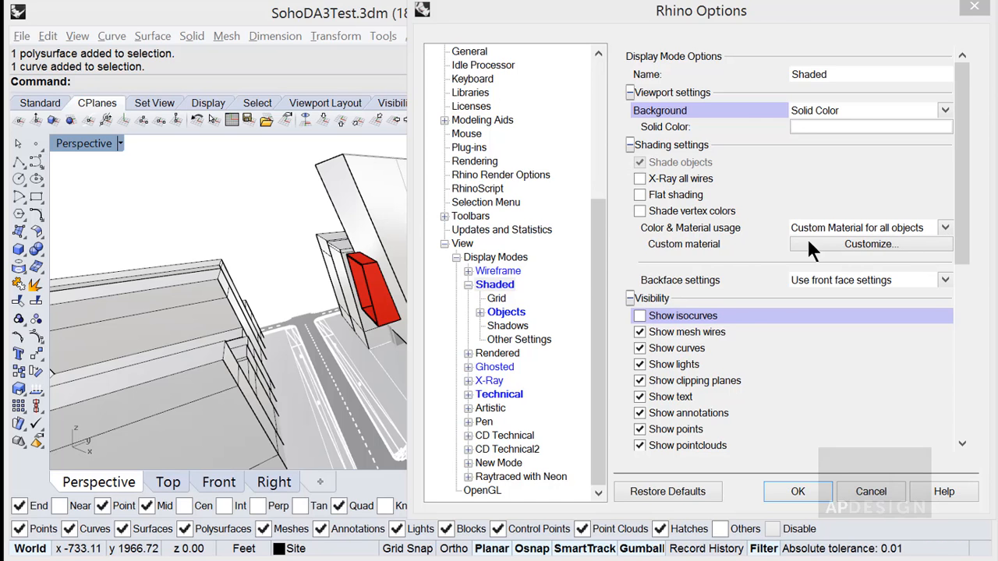
{"action": "left_click", "coordinate": [945, 228]}
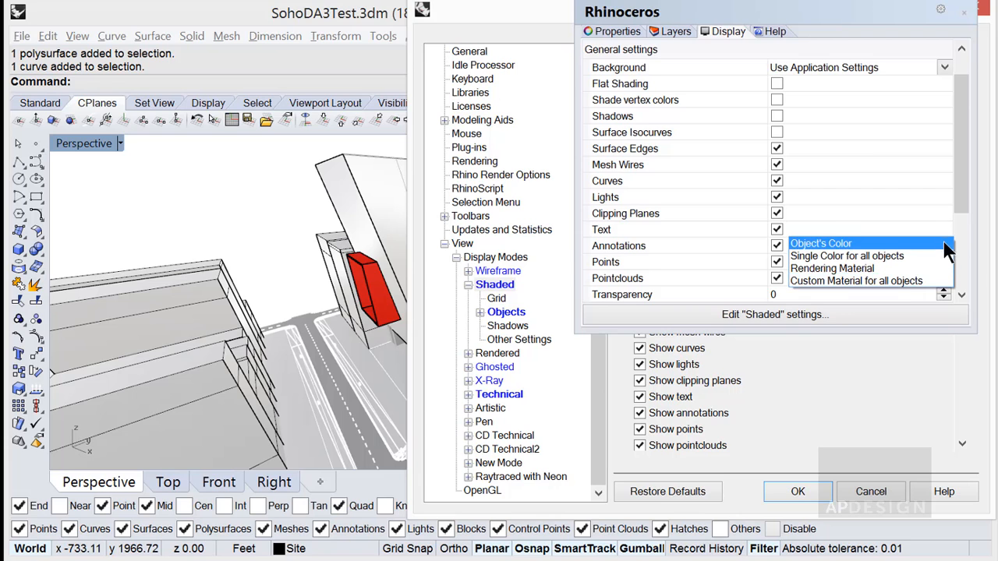
{"action": "left_click", "coordinate": [879, 247]}
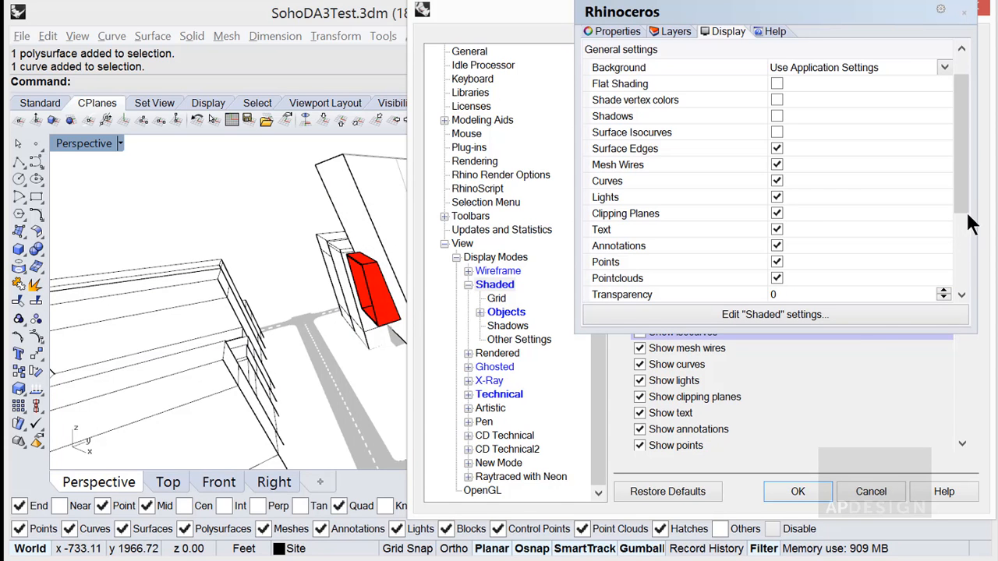
{"action": "left_click", "coordinate": [811, 487]}
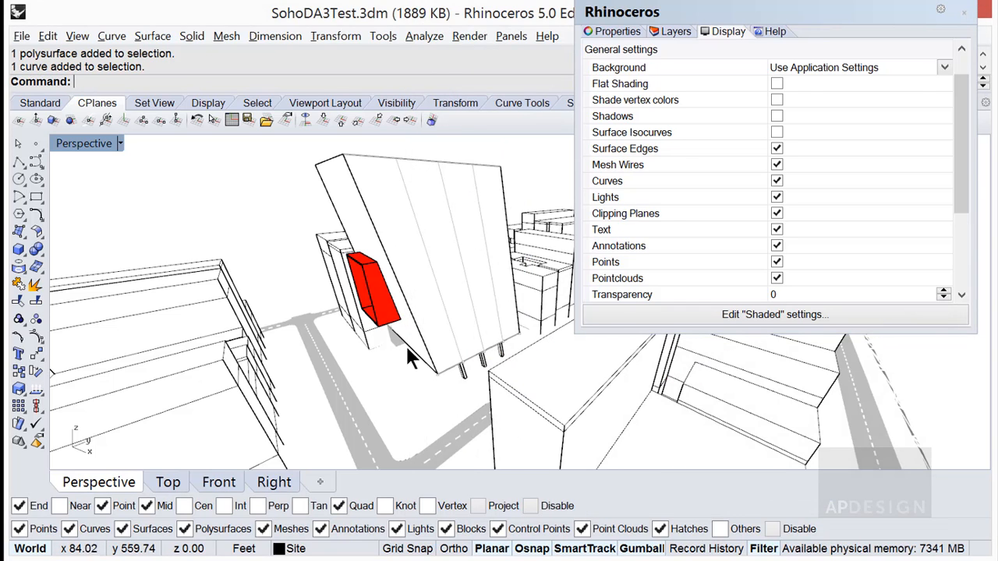
{"action": "right_click_drag", "start_coordinate": [401, 356], "coordinate": [471, 376]}
Try Rendering Material and Custom Material for all objects as the Shaded mode's material usage, and inspect the custom material attributes.
{"action": "left_click", "coordinate": [804, 314]}
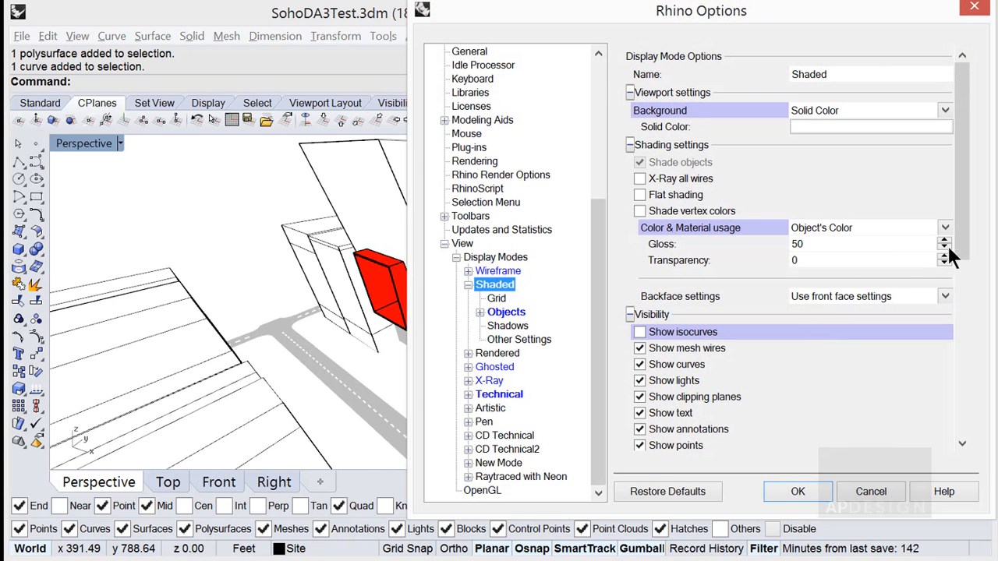
{"action": "scroll", "coordinate": [958, 244], "scroll_direction": "down", "scroll_amount": 1}
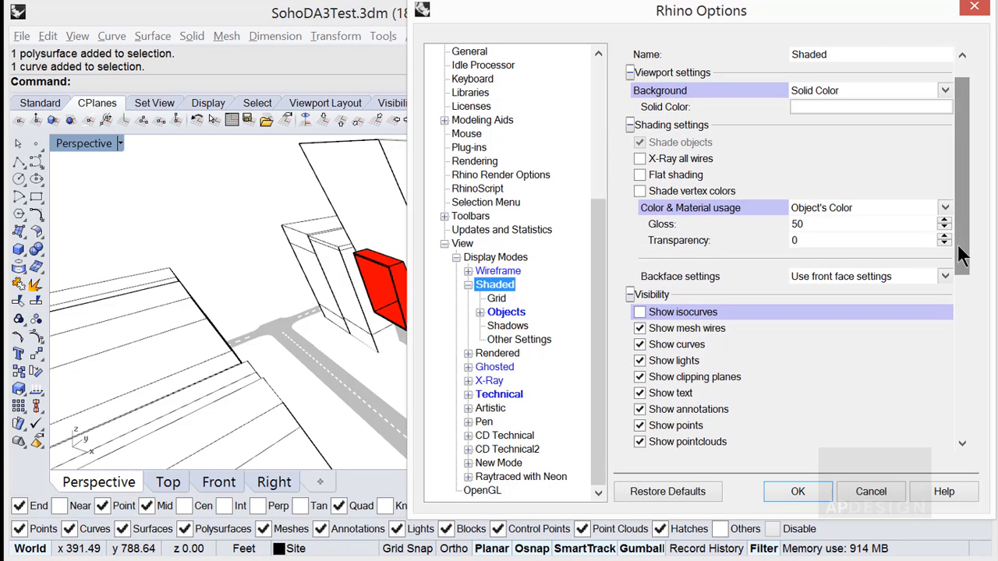
{"action": "left_click", "coordinate": [941, 208]}
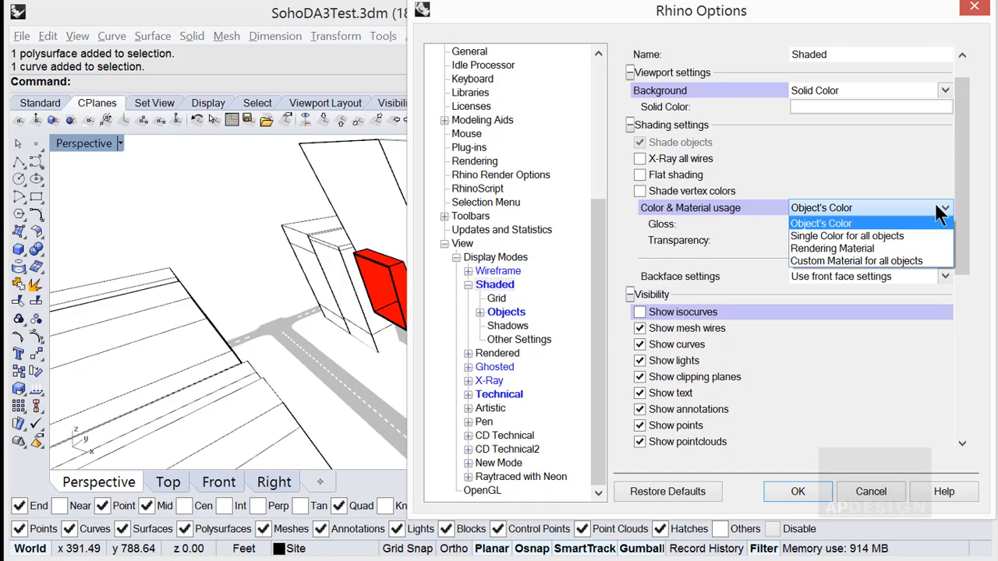
{"action": "left_click", "coordinate": [888, 249]}
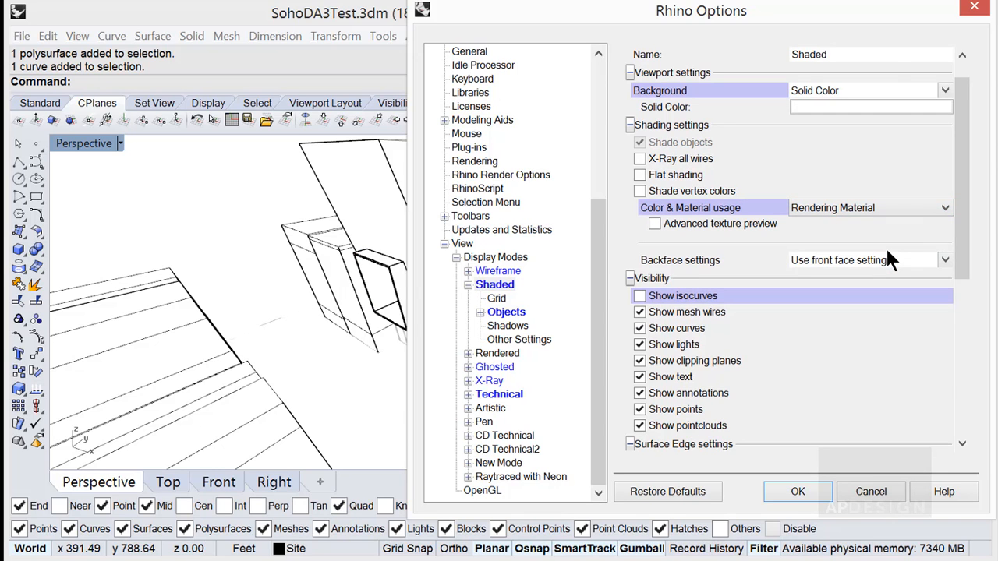
{"action": "left_click", "coordinate": [936, 207]}
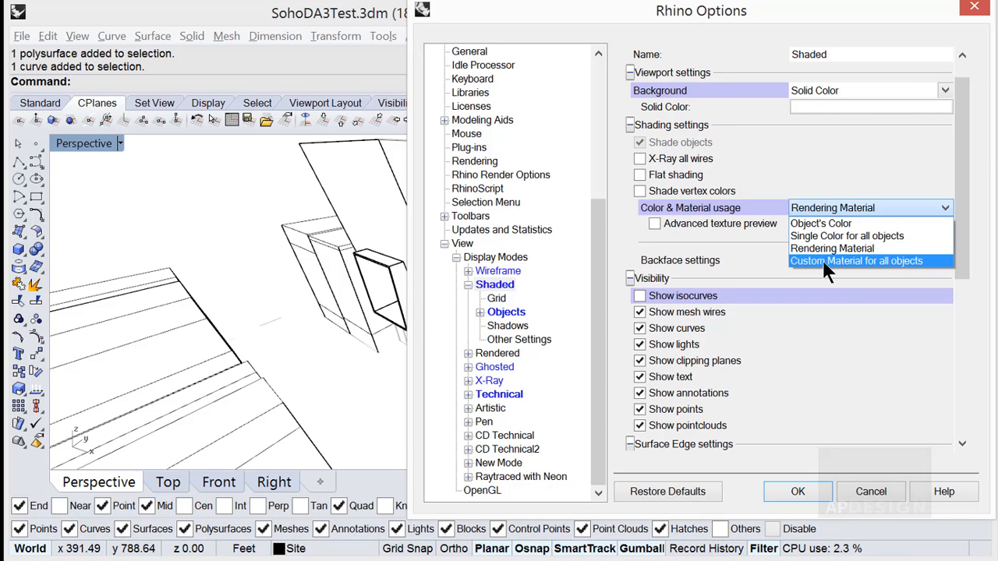
{"action": "left_click", "coordinate": [893, 262]}
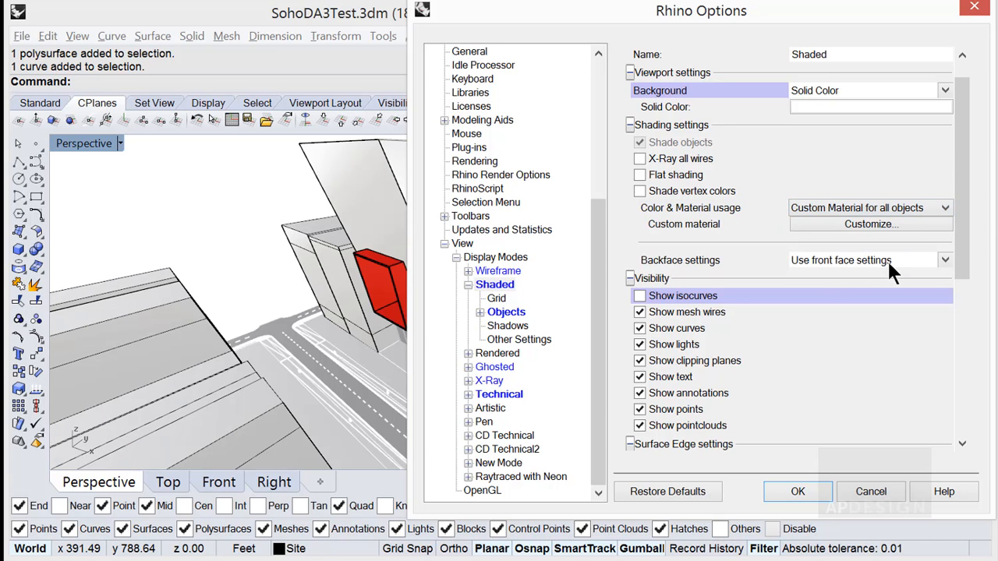
{"action": "left_click", "coordinate": [868, 223]}
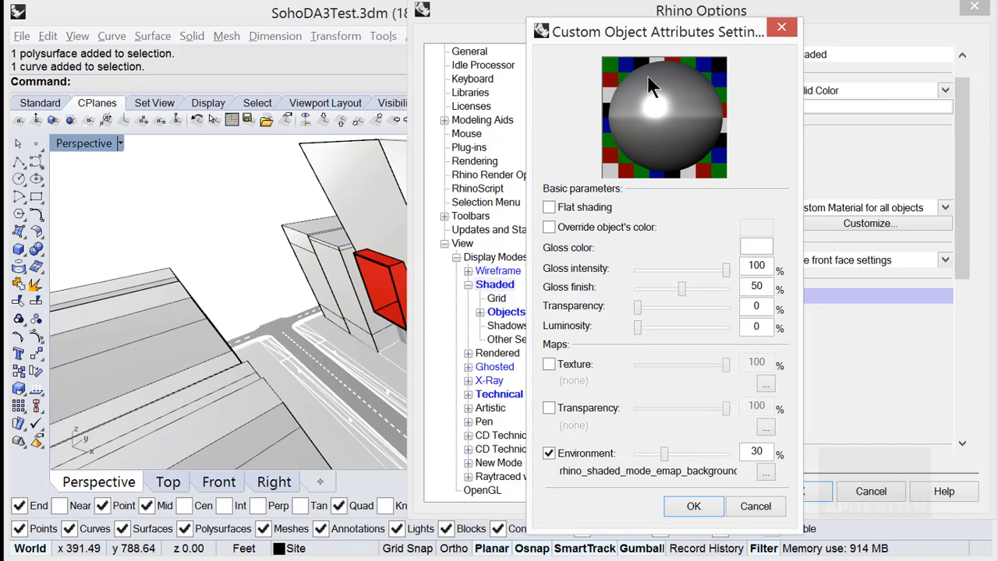
{"action": "left_click", "coordinate": [740, 500]}
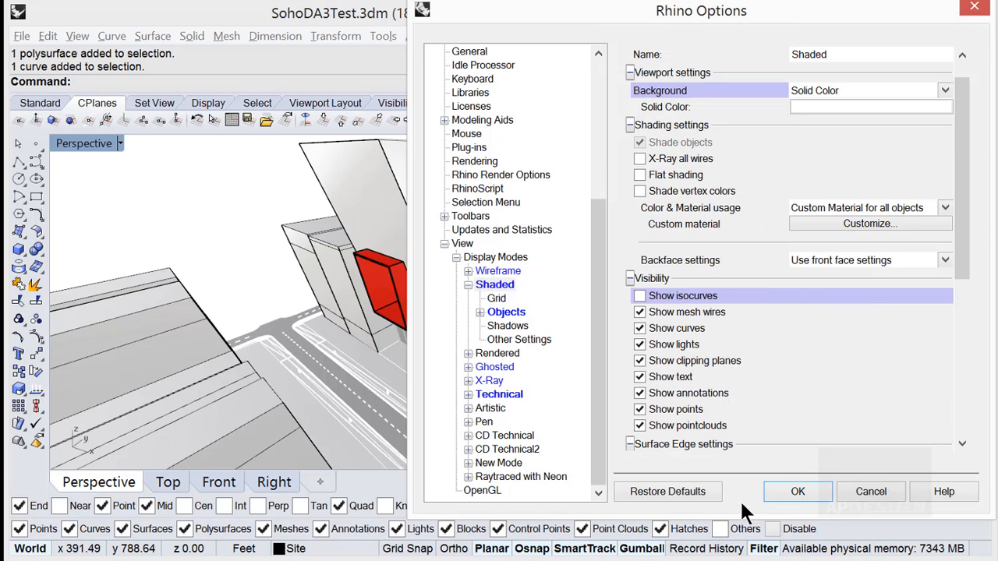
Return the Shaded mode's color and material usage to Object's Color and apply it to the viewport.
{"action": "left_click", "coordinate": [942, 209]}
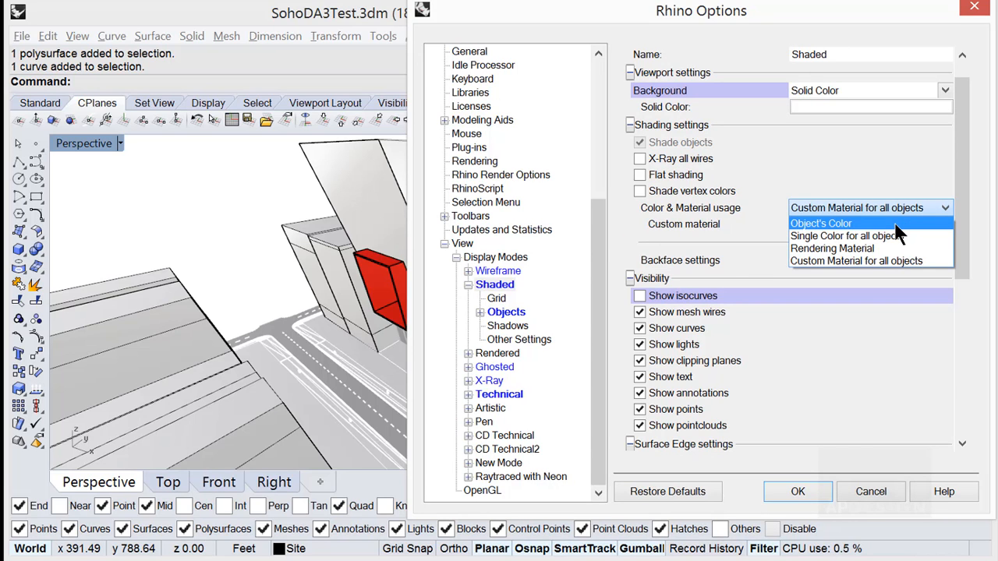
{"action": "left_click", "coordinate": [894, 224]}
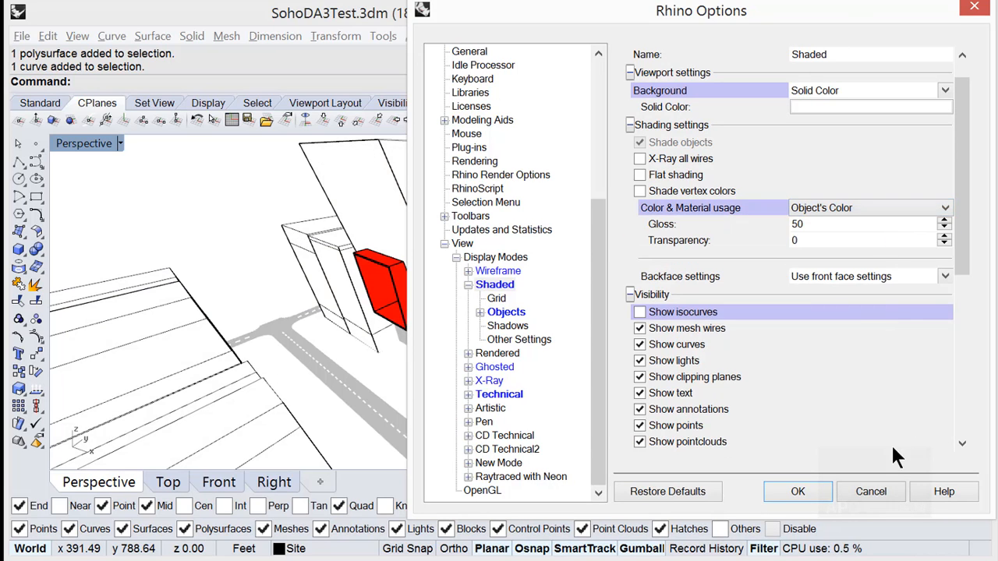
{"action": "left_click", "coordinate": [798, 491]}
{"action": "right_click_drag", "start_coordinate": [536, 393], "coordinate": [437, 280]}
Compare the Technical and Shaded display modes on the tower in the Perspective viewport, ending in Shaded.
{"action": "left_click", "coordinate": [116, 142]}
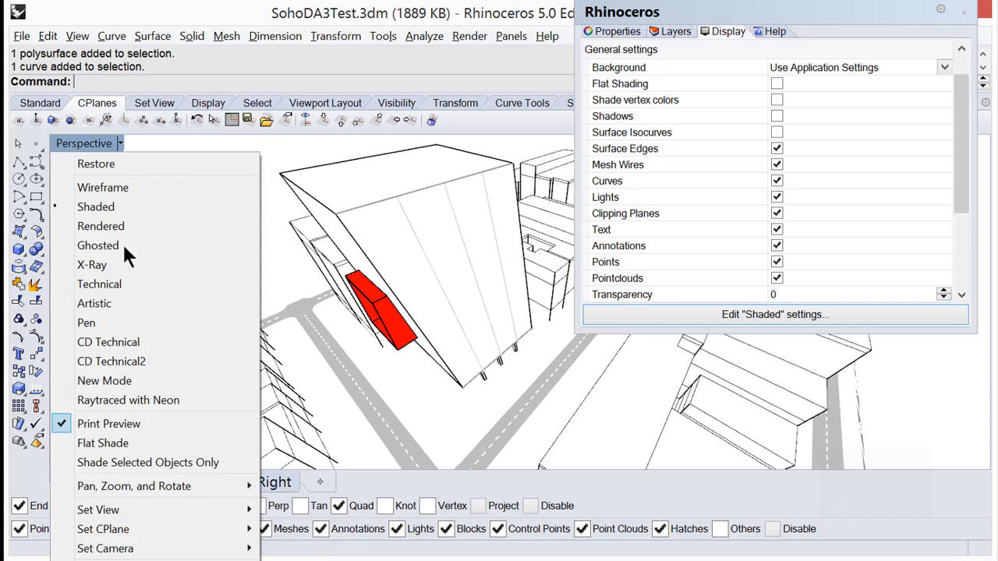
{"action": "left_click", "coordinate": [116, 284]}
{"action": "right_click_drag", "start_coordinate": [472, 263], "coordinate": [468, 264]}
{"action": "left_click", "coordinate": [120, 142]}
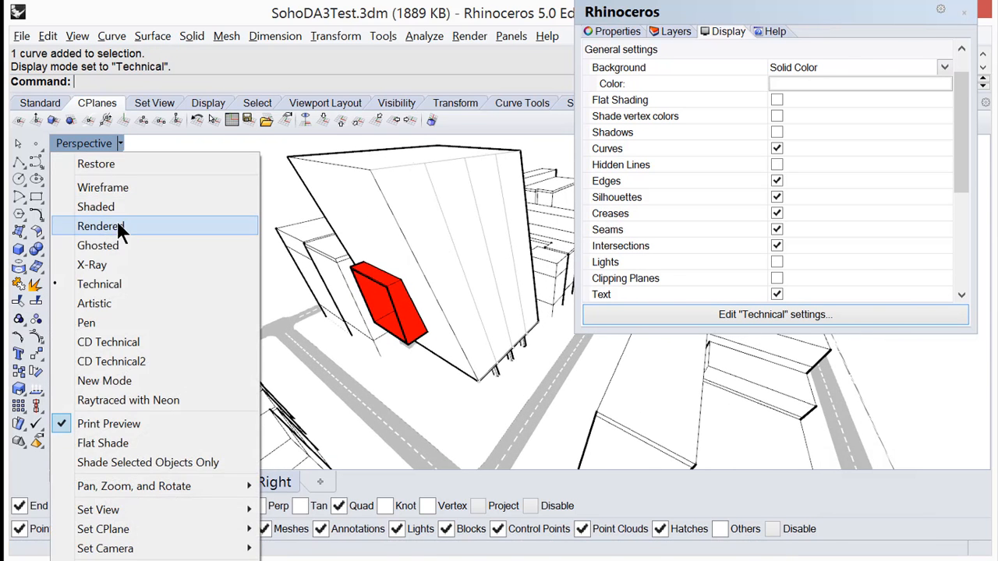
{"action": "left_click", "coordinate": [110, 207]}
{"action": "mouse_move", "coordinate": [440, 242]}
{"action": "right_mouse_down"}
{"action": "mouse_move", "coordinate": [398, 296]}
{"action": "mouse_move", "coordinate": [433, 263]}
{"action": "mouse_move", "coordinate": [350, 283]}
{"action": "mouse_move", "coordinate": [367, 273]}
{"action": "right_mouse_up"}
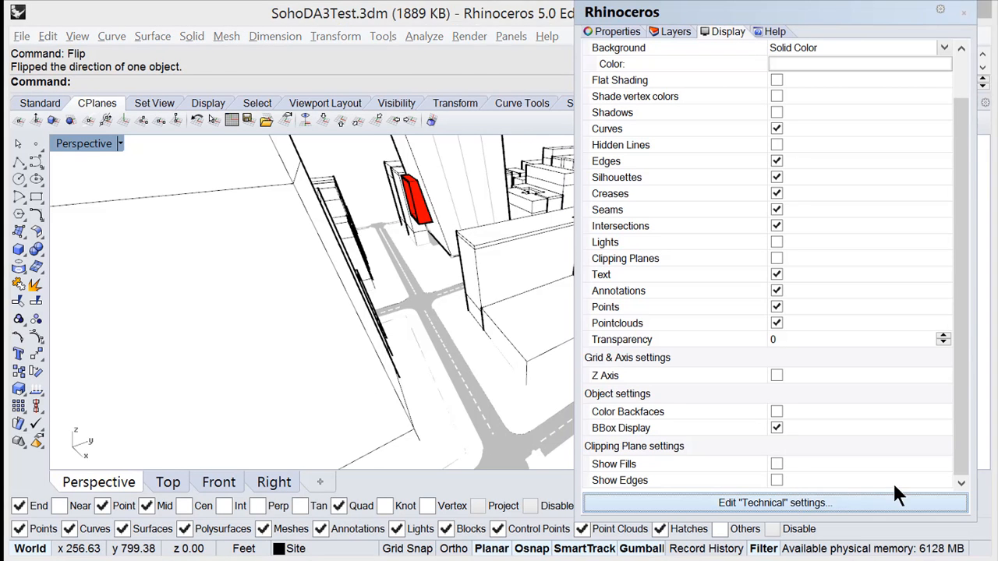
In the Technical display mode's line settings, set the edge line color usage to a single color for all edge lines.
{"action": "left_click", "coordinate": [835, 503]}
{"action": "left_click", "coordinate": [505, 366]}
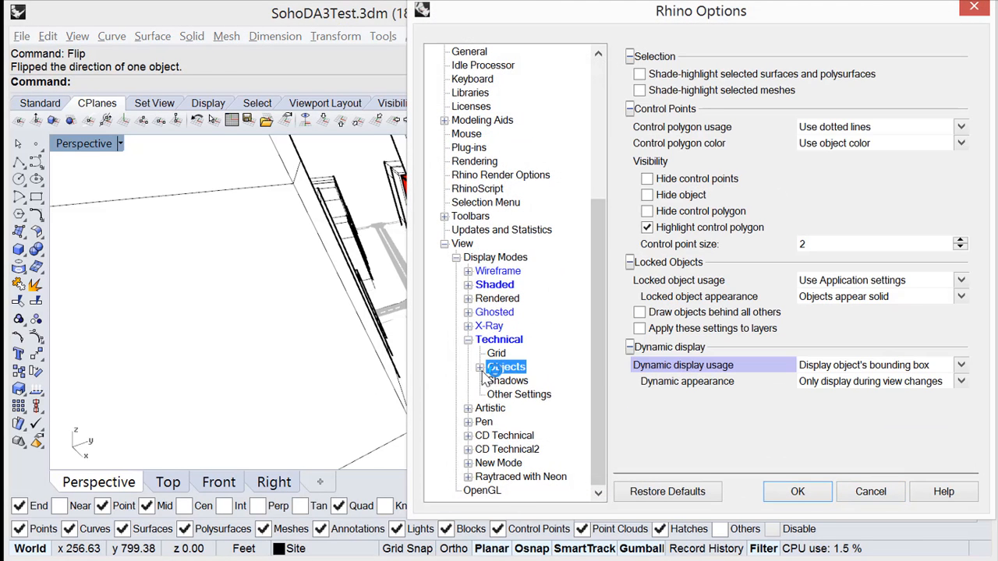
{"action": "double_click", "coordinate": [506, 367]}
{"action": "left_click", "coordinate": [513, 395]}
{"action": "left_click", "coordinate": [510, 409]}
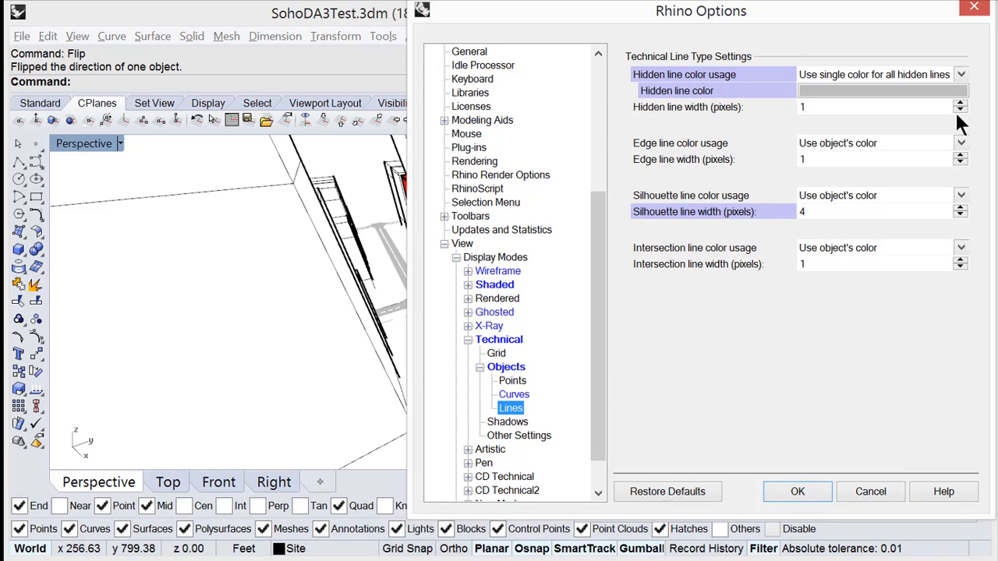
{"action": "left_click", "coordinate": [960, 143]}
{"action": "left_click", "coordinate": [928, 171]}
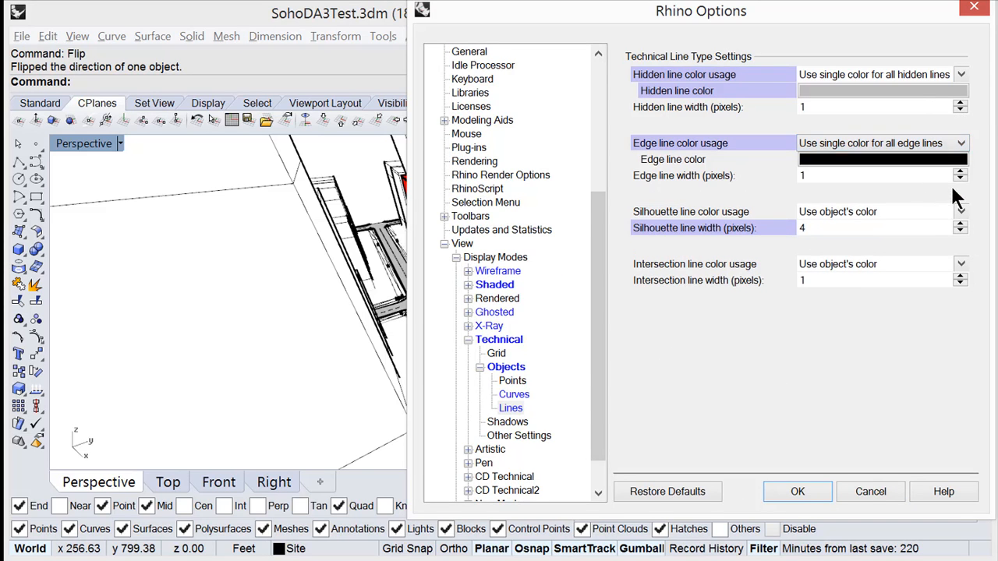
Set the Technical mode's silhouette and intersection line color usage to a single color each, and apply the settings to the viewport.
{"action": "left_click", "coordinate": [961, 211]}
{"action": "left_click", "coordinate": [928, 240]}
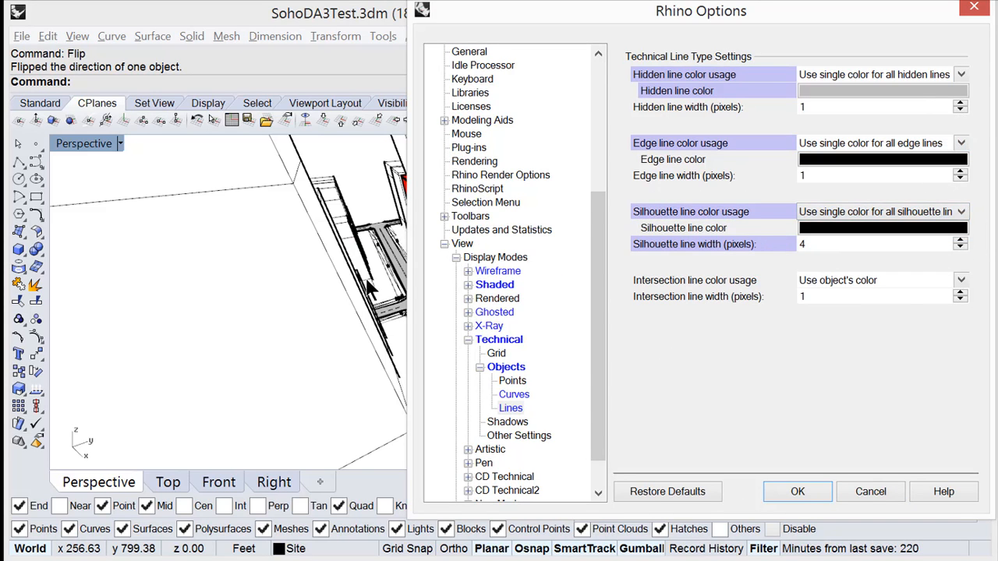
{"action": "left_click", "coordinate": [961, 280]}
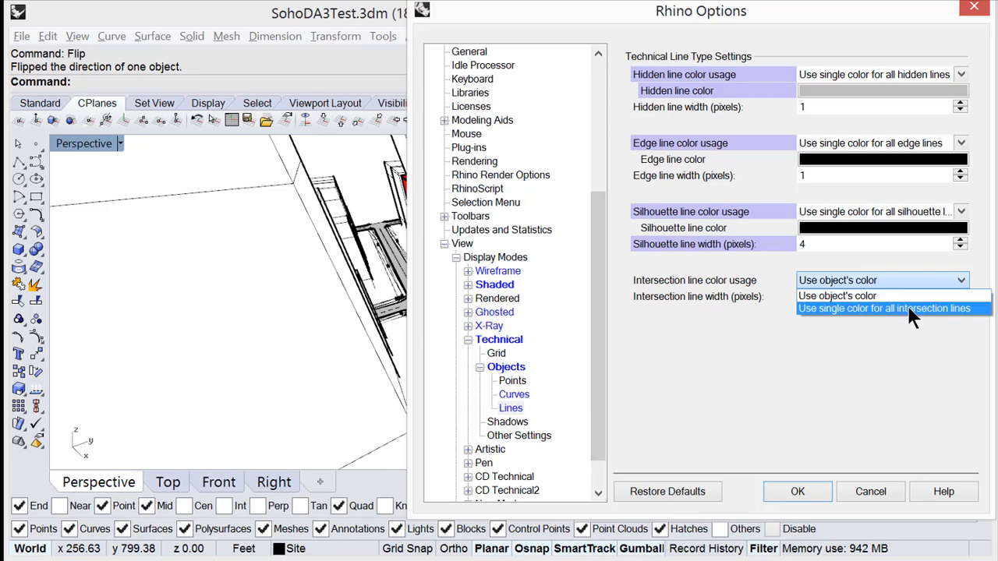
{"action": "left_click", "coordinate": [908, 305]}
{"action": "left_click", "coordinate": [802, 495]}
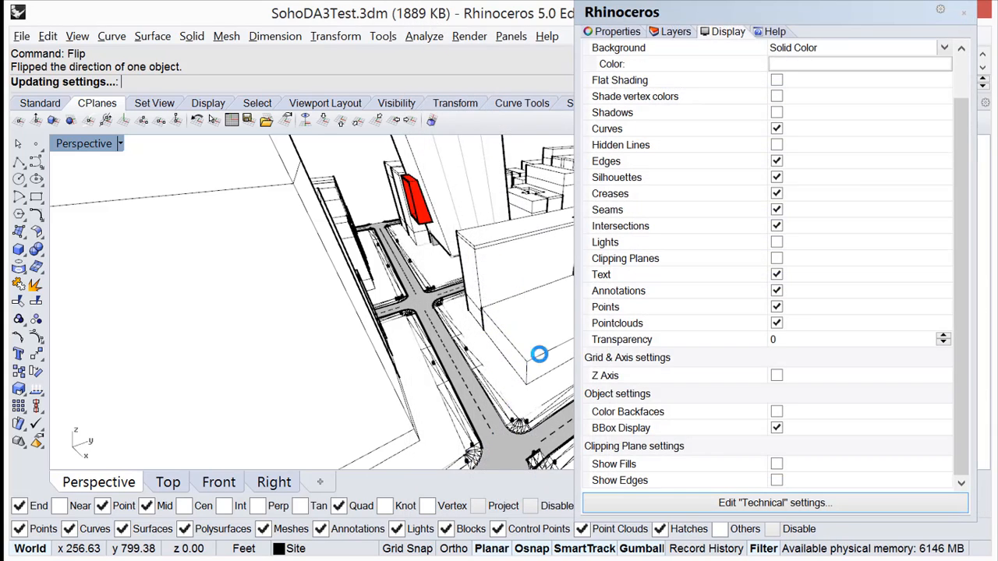
{"action": "right_click_drag", "start_coordinate": [480, 284], "coordinate": [453, 279]}
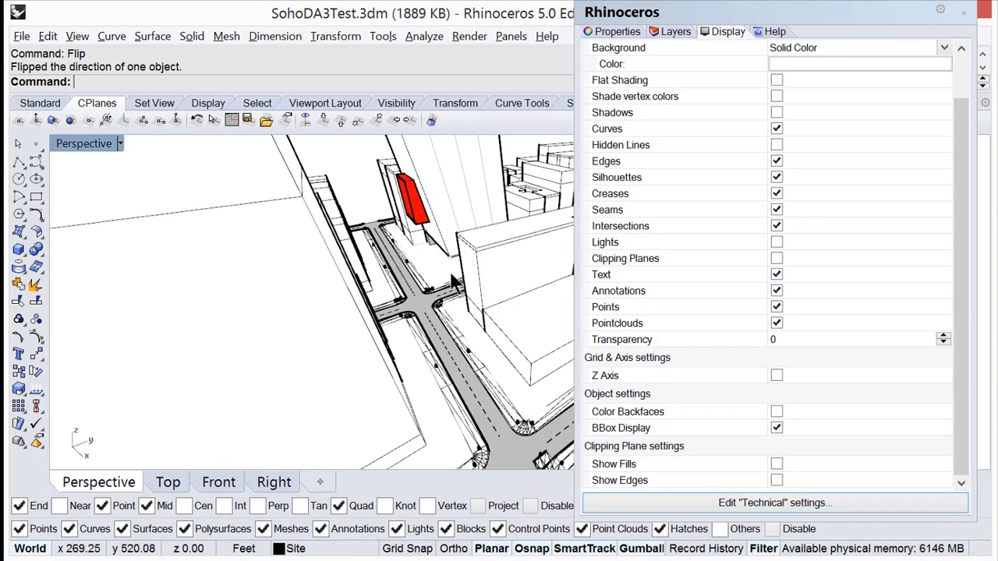
{"action": "right_click_drag", "start_coordinate": [430, 324], "coordinate": [412, 203]}
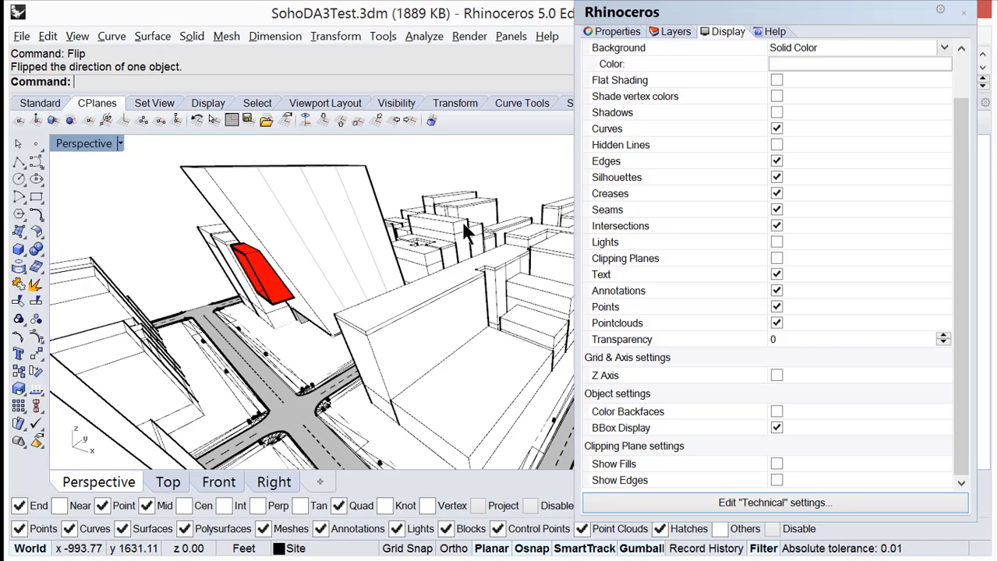